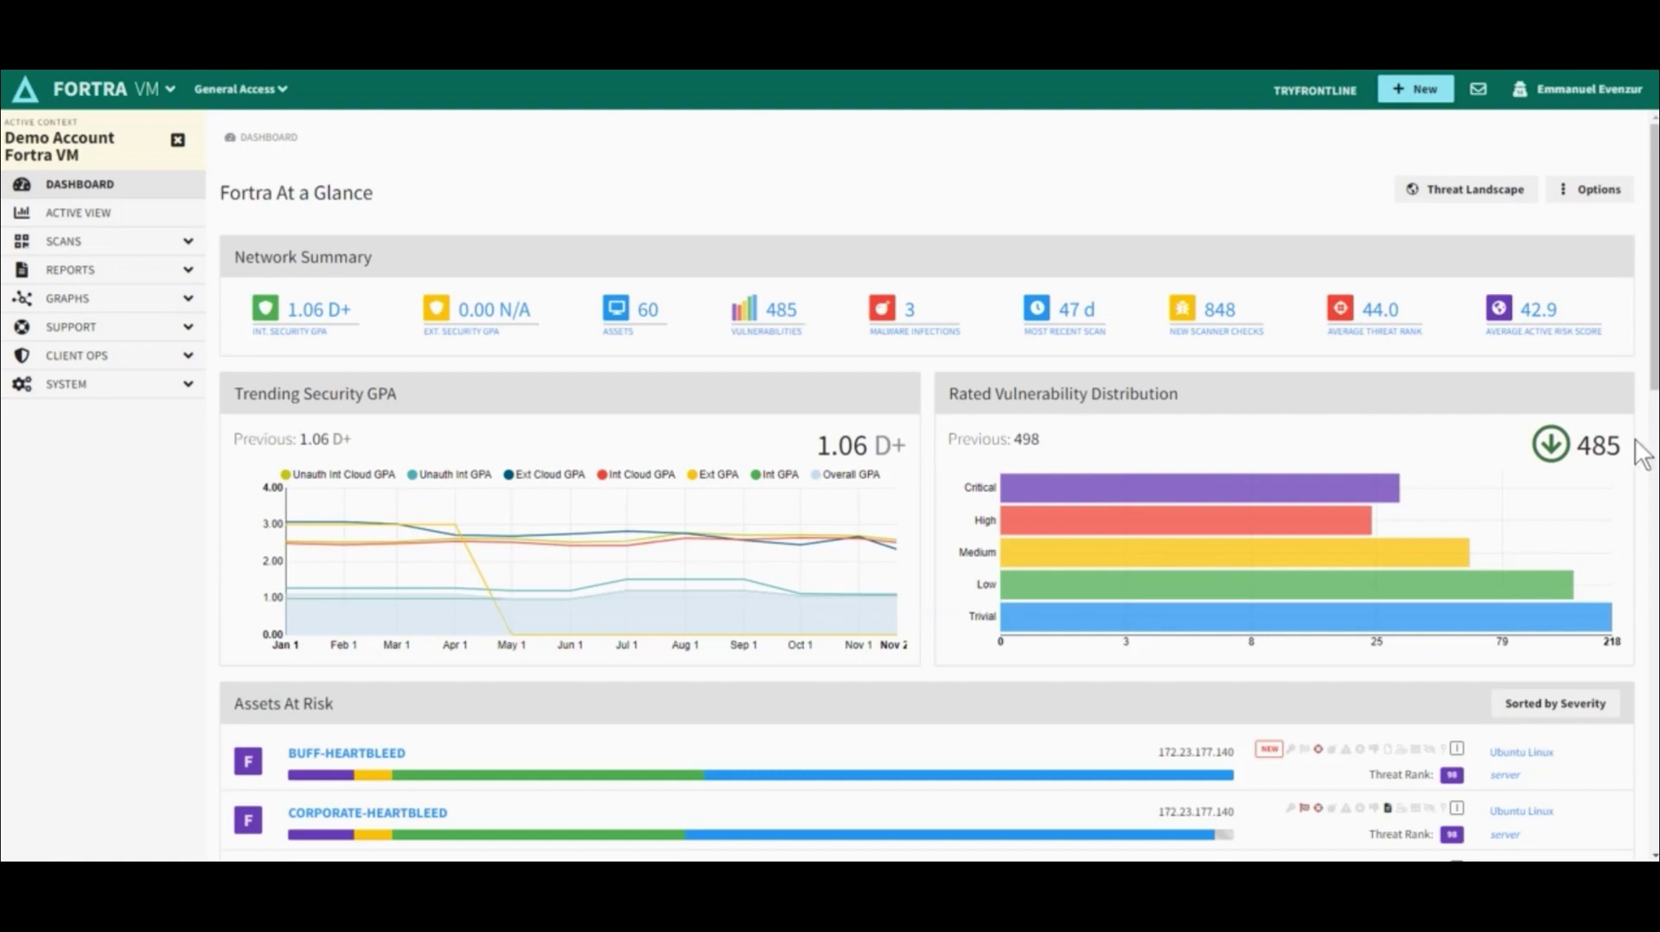
Open the system's Labels administration page and view all labels in active use
scroll(1653, 457, "down", 1)
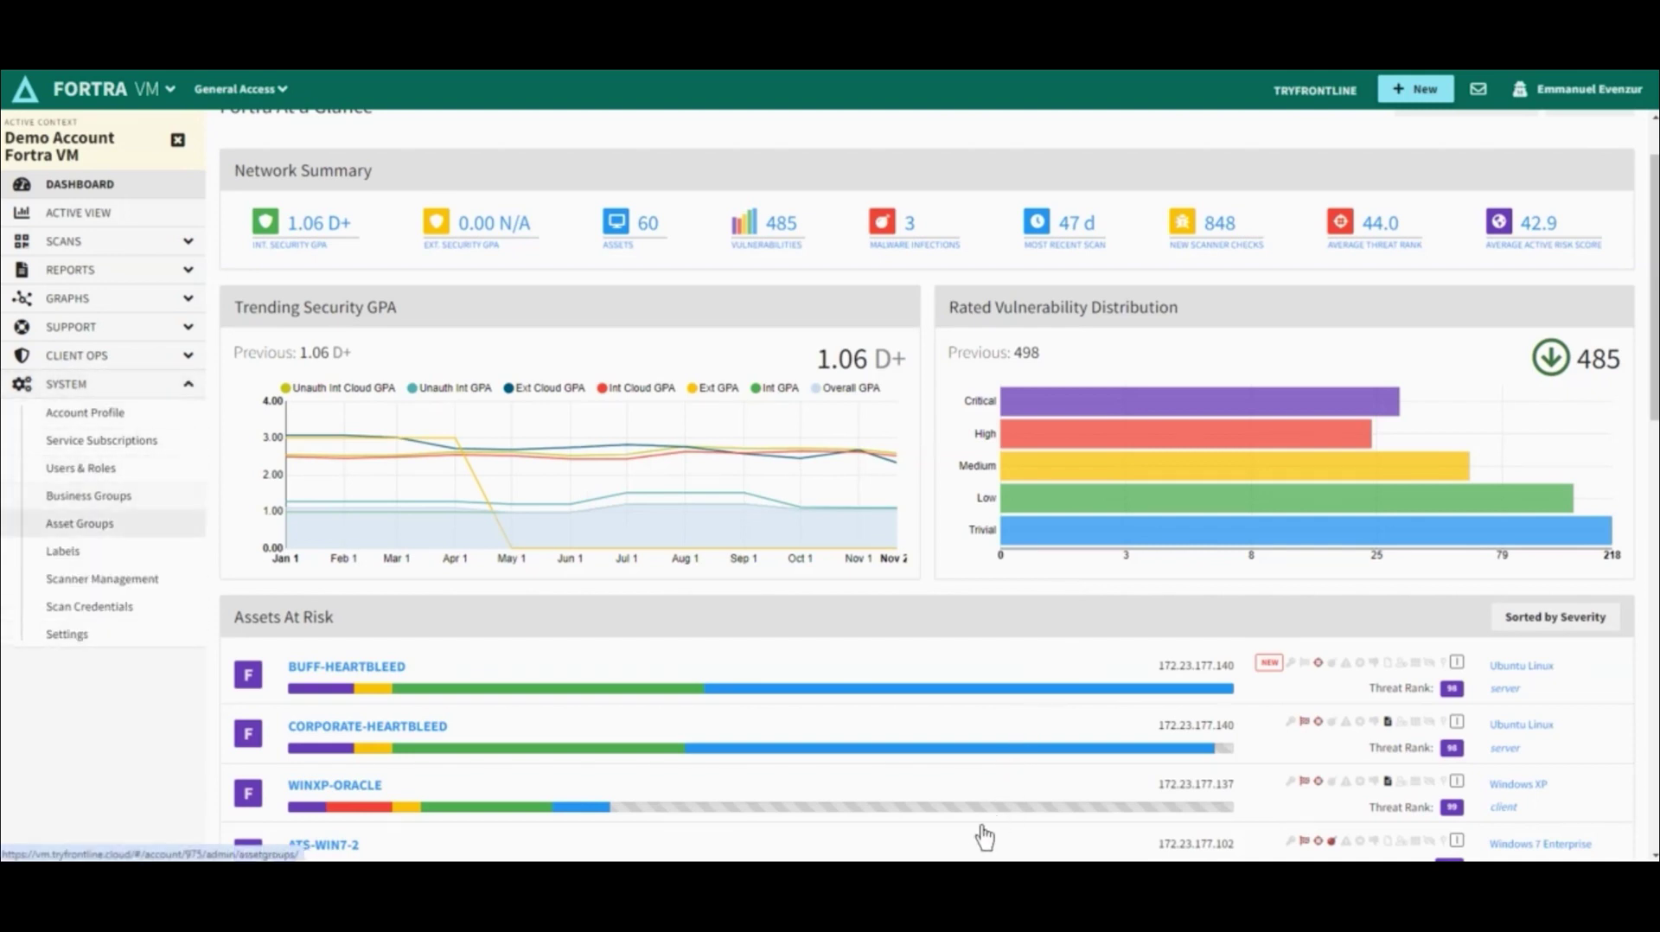
key("Return")
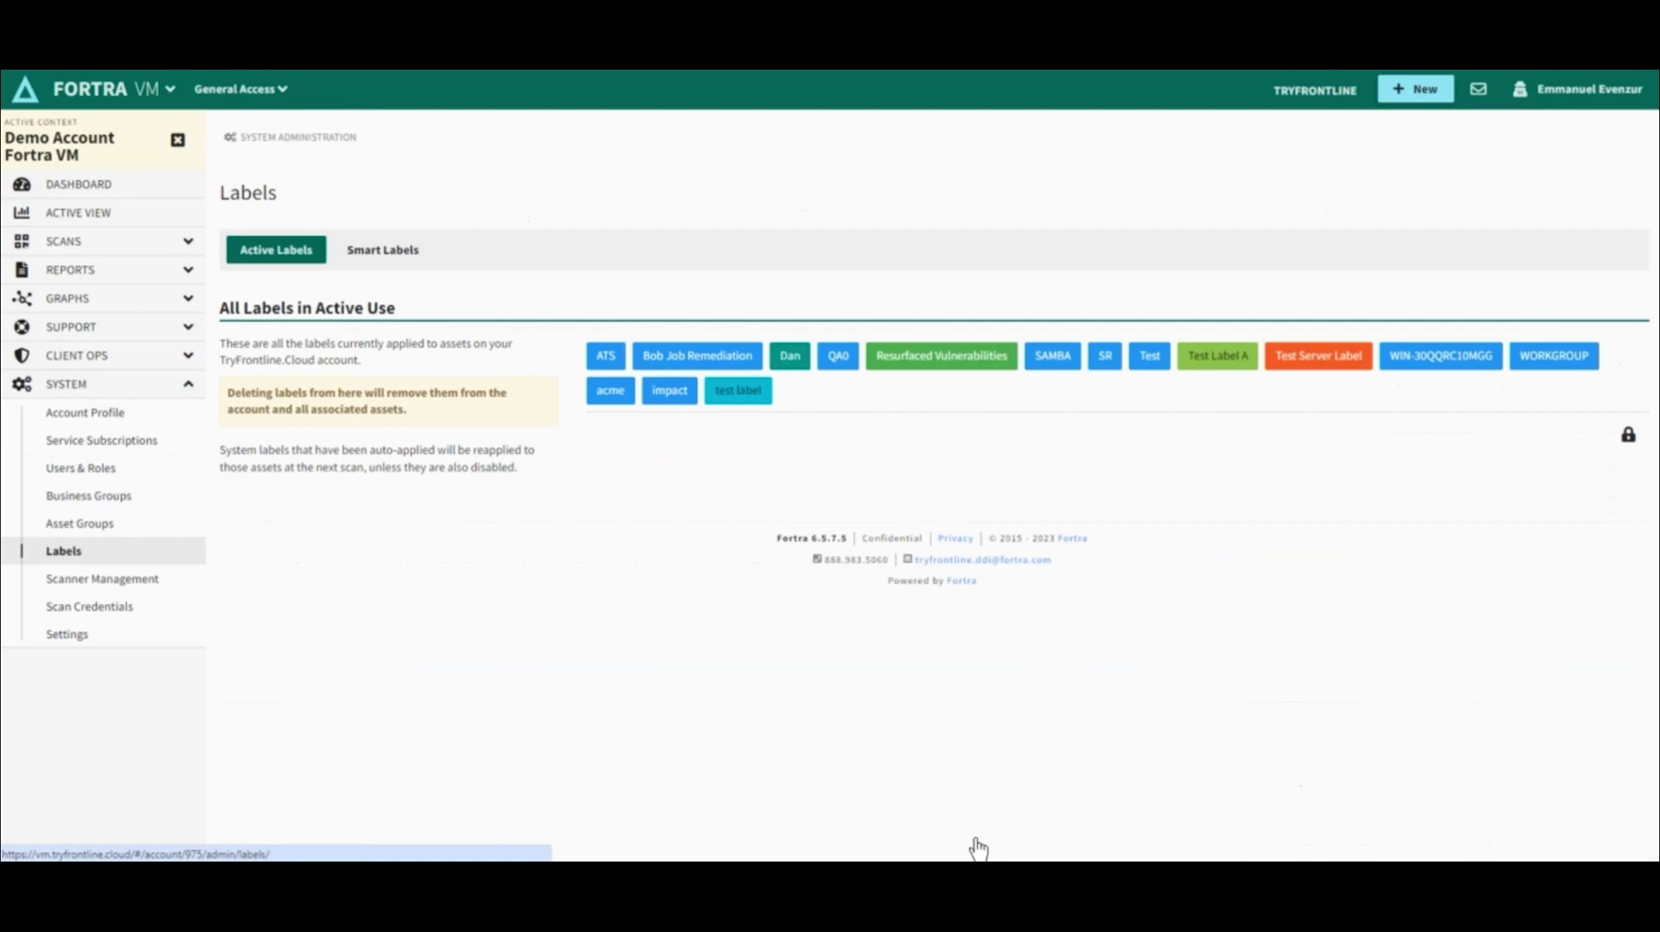
key("Tab")
key("Tab")
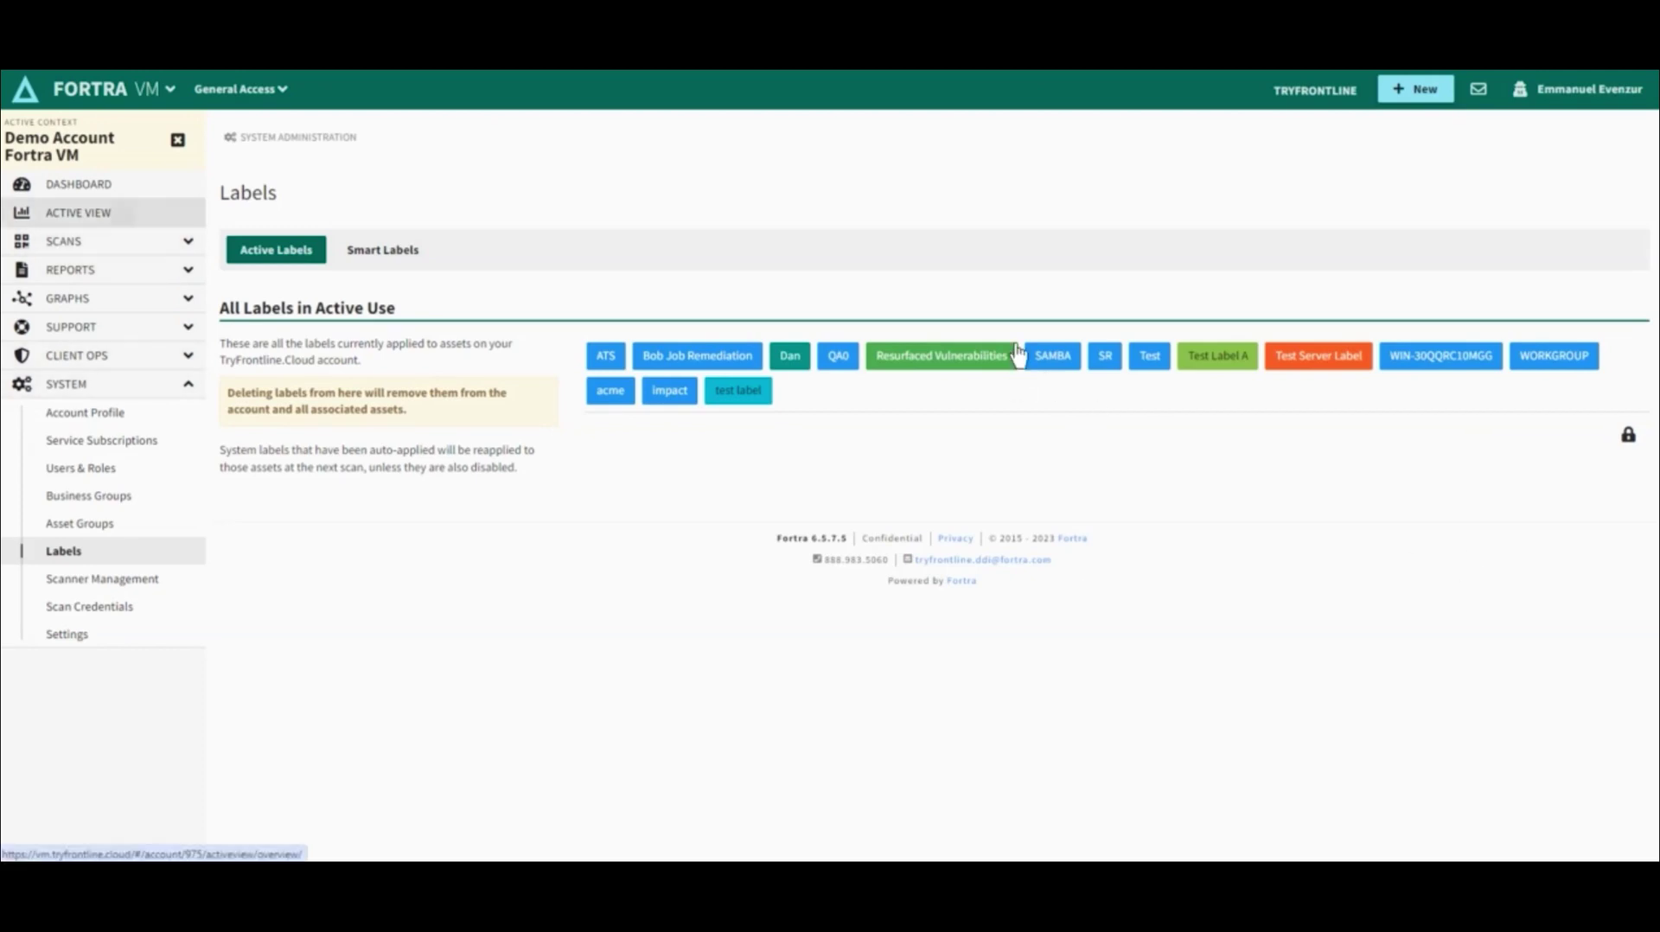
In Active View's asset list, select the assets 172.23.177.57, ATS-WIN10-2, BUFF-HEARTBLEED and COMPUTER
left_click(80, 212)
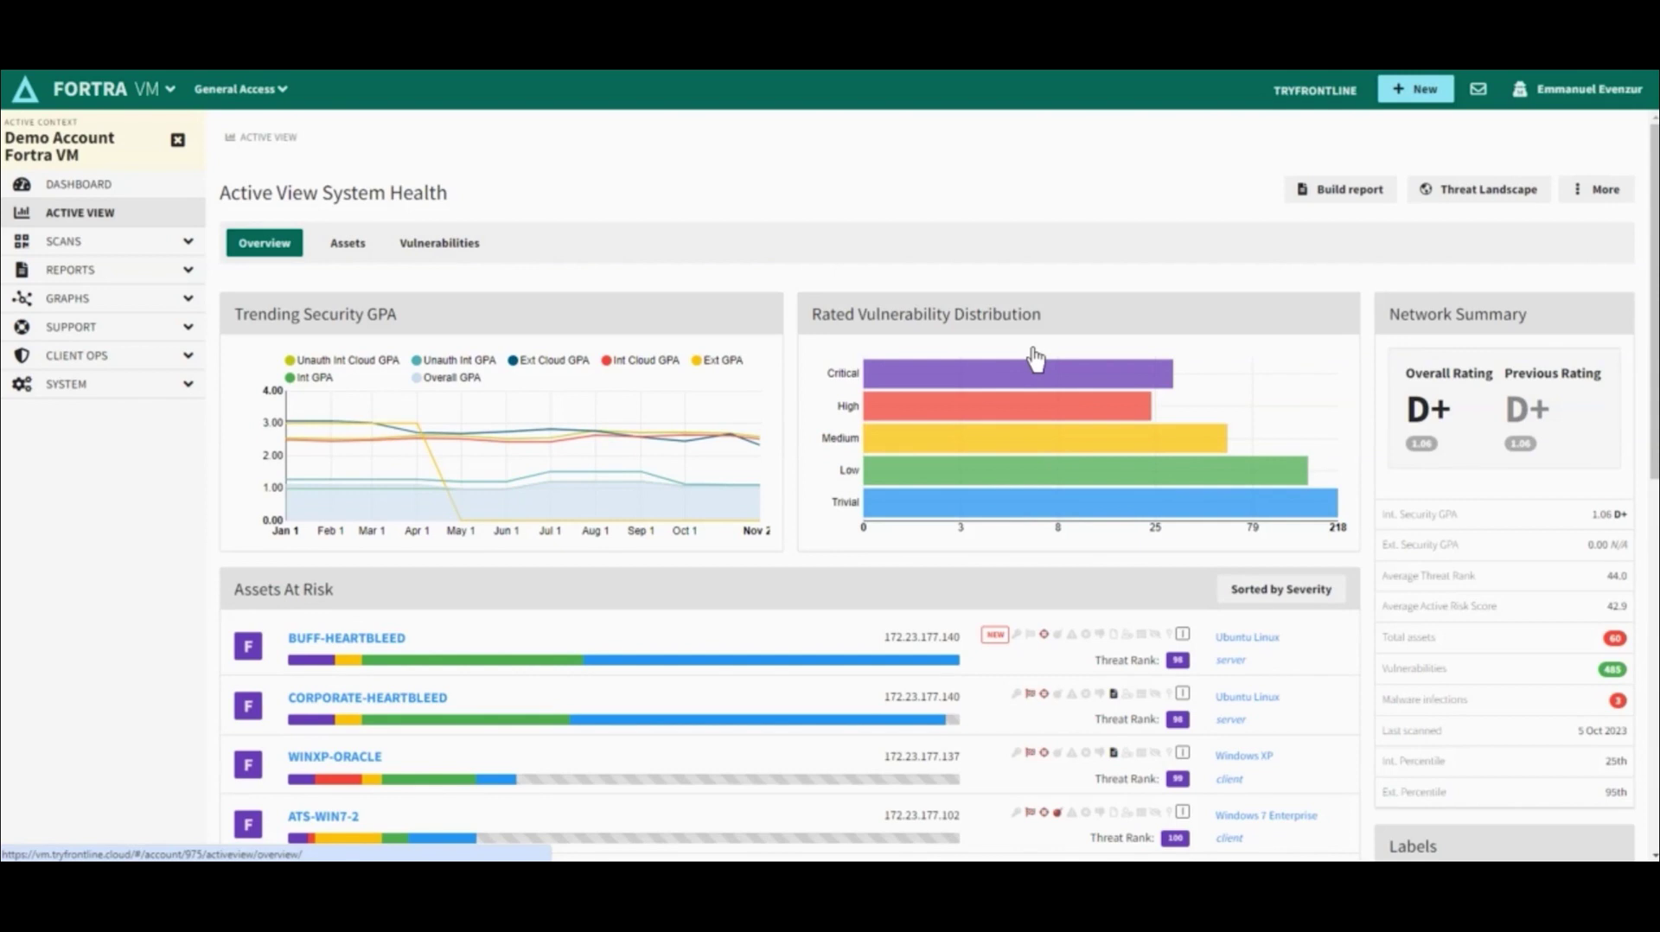
left_click(347, 243)
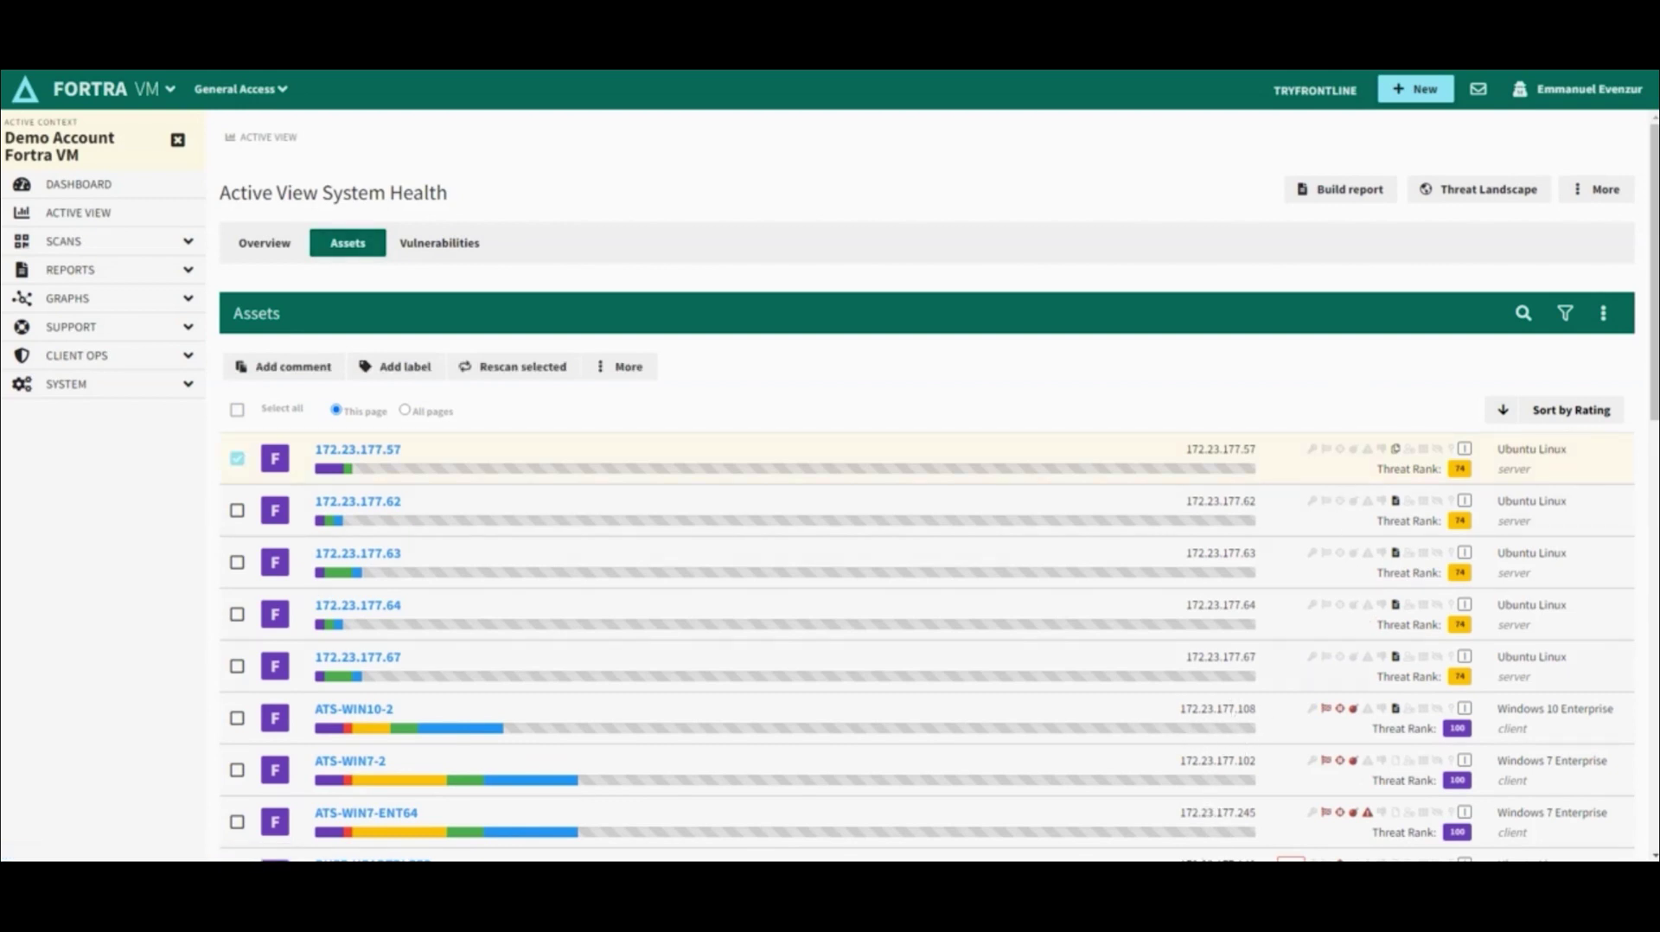
left_click(237, 718)
scroll(927, 554, "down", 3)
left_click(237, 666)
left_click(237, 614)
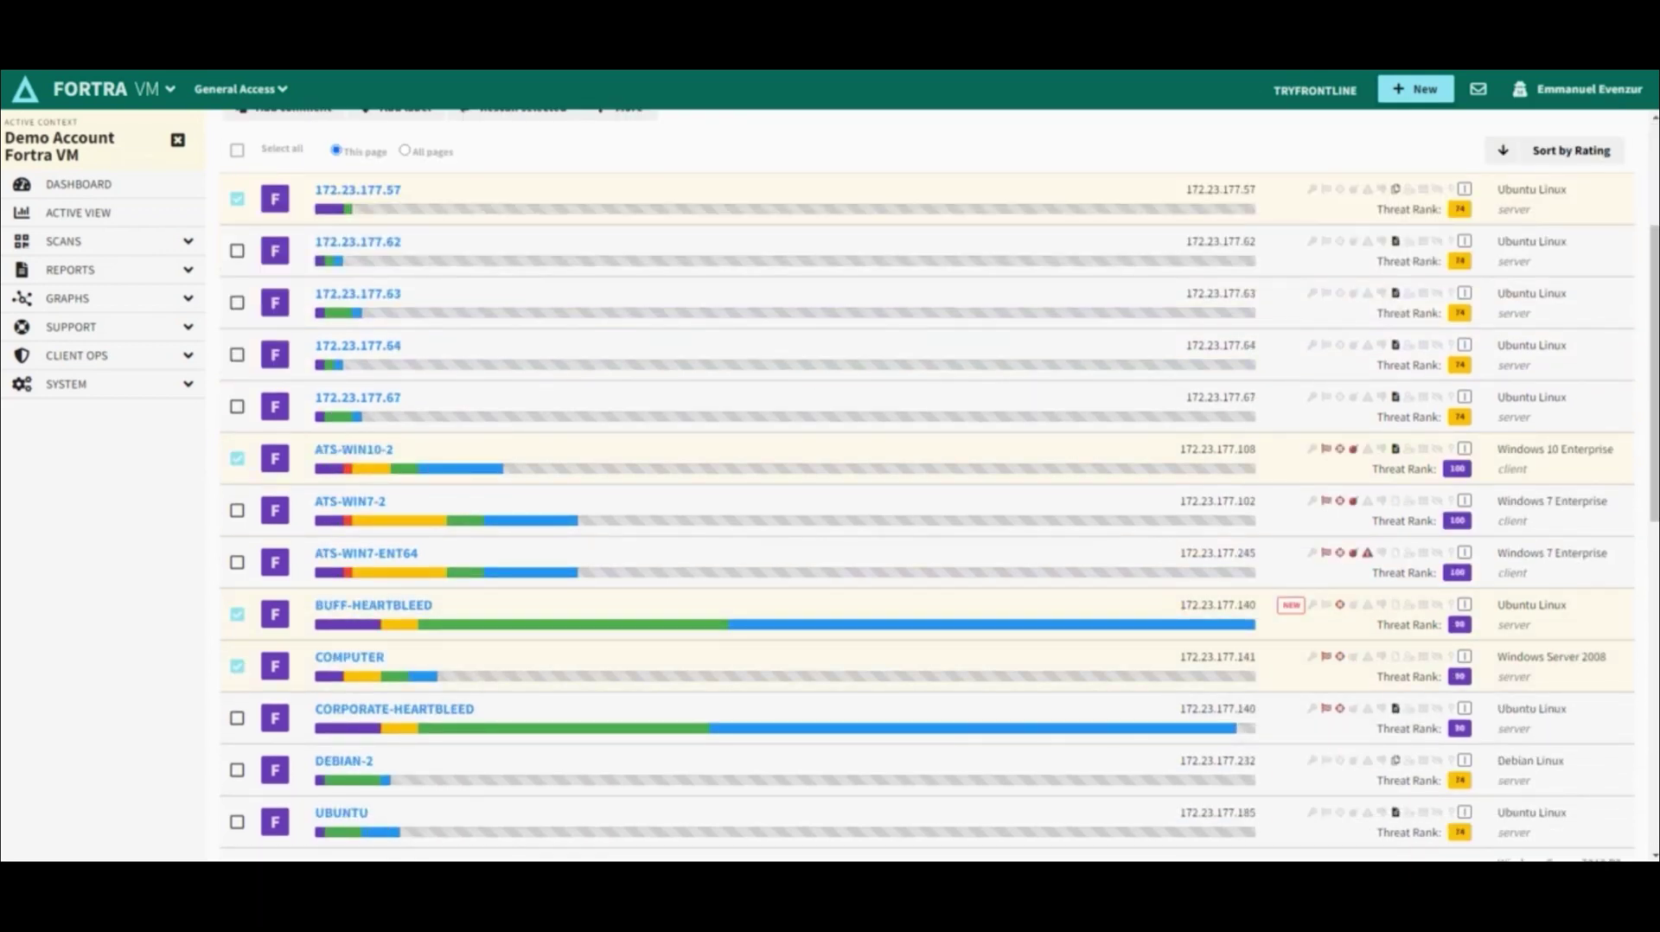
Add a light green label named "Critical Asset Label" to the selected assets and check the list of active labels
scroll(939, 484, "up", 3)
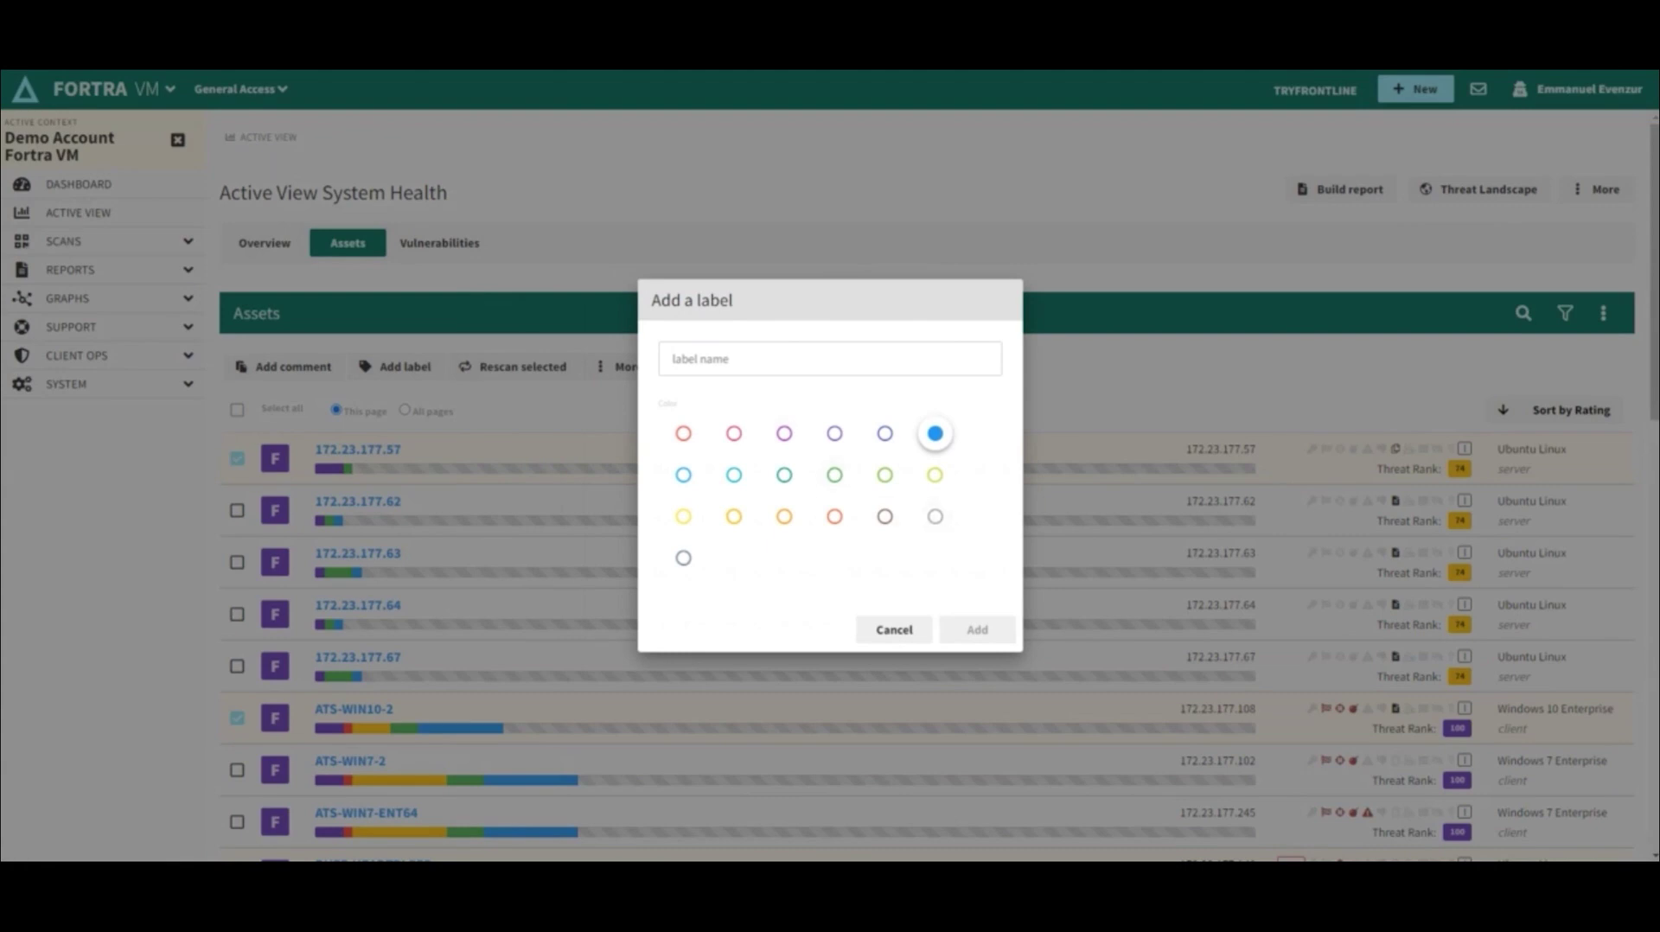
left_click(829, 358)
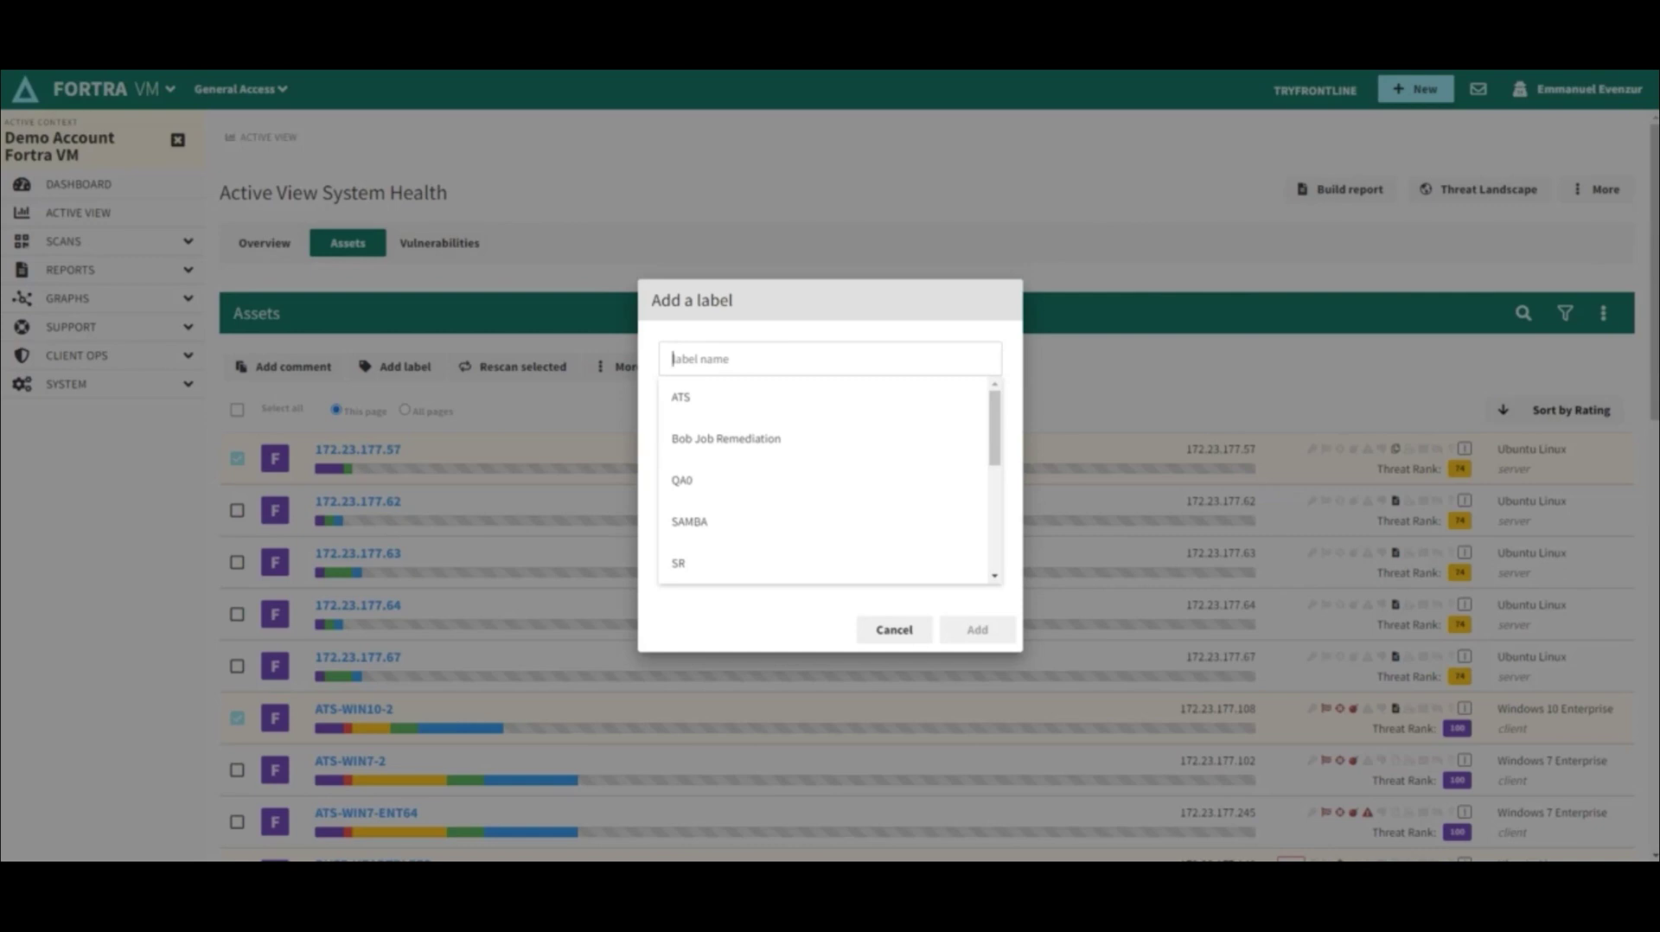
type("C")
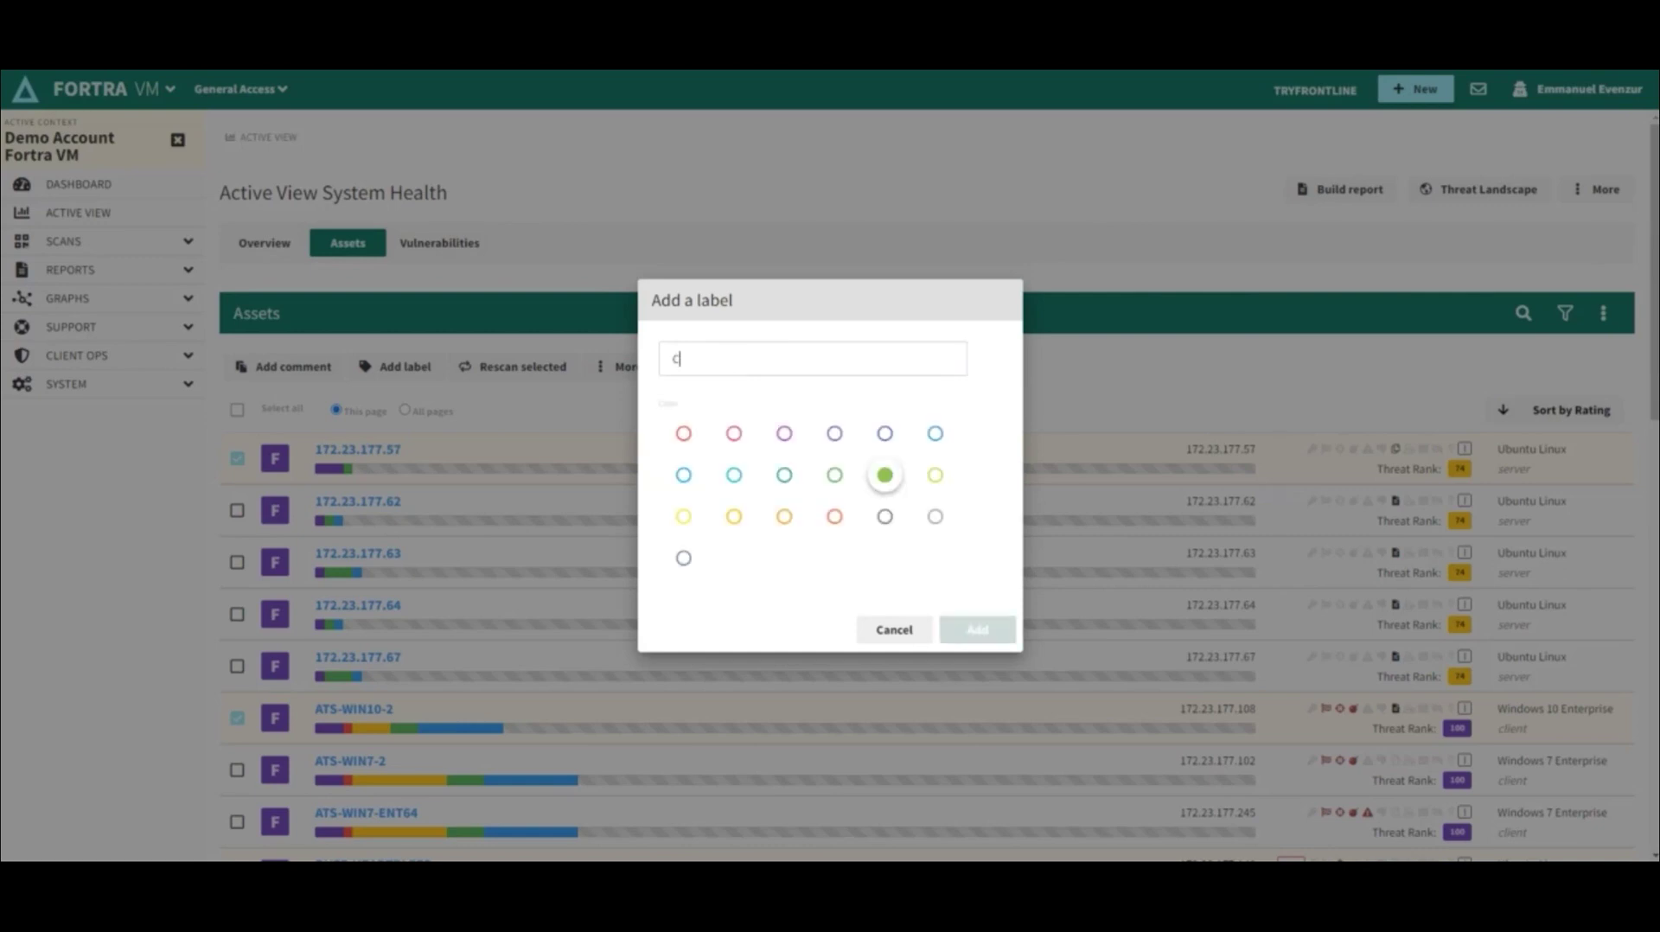
type("ritical")
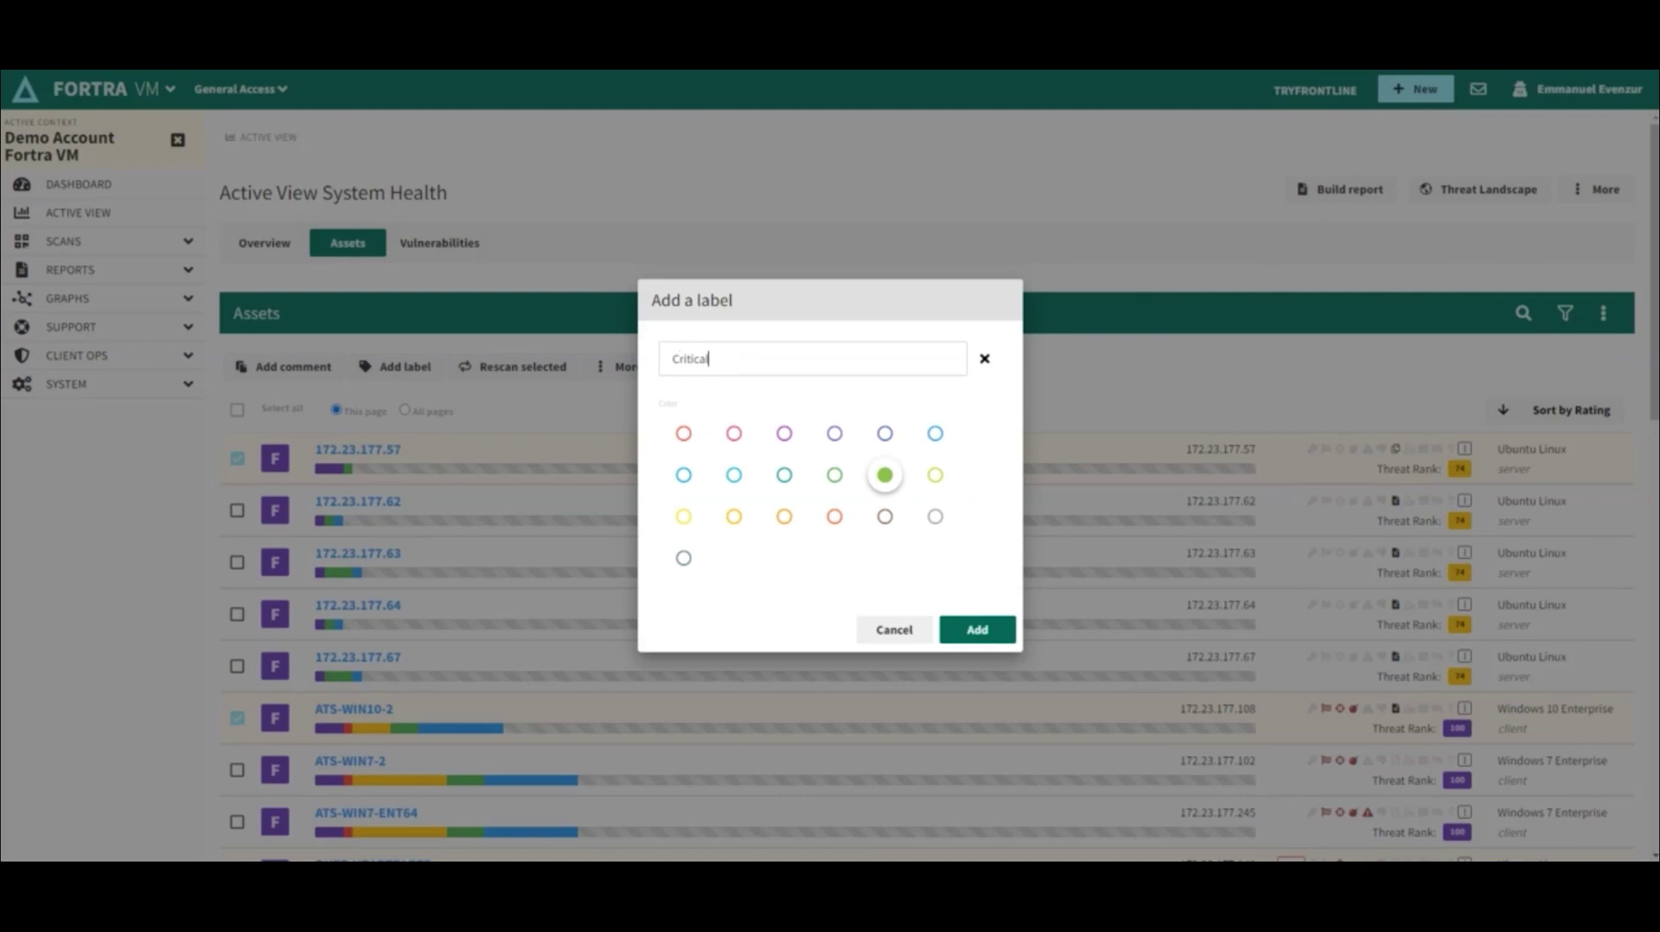
type(" Asset Label")
left_click(977, 629)
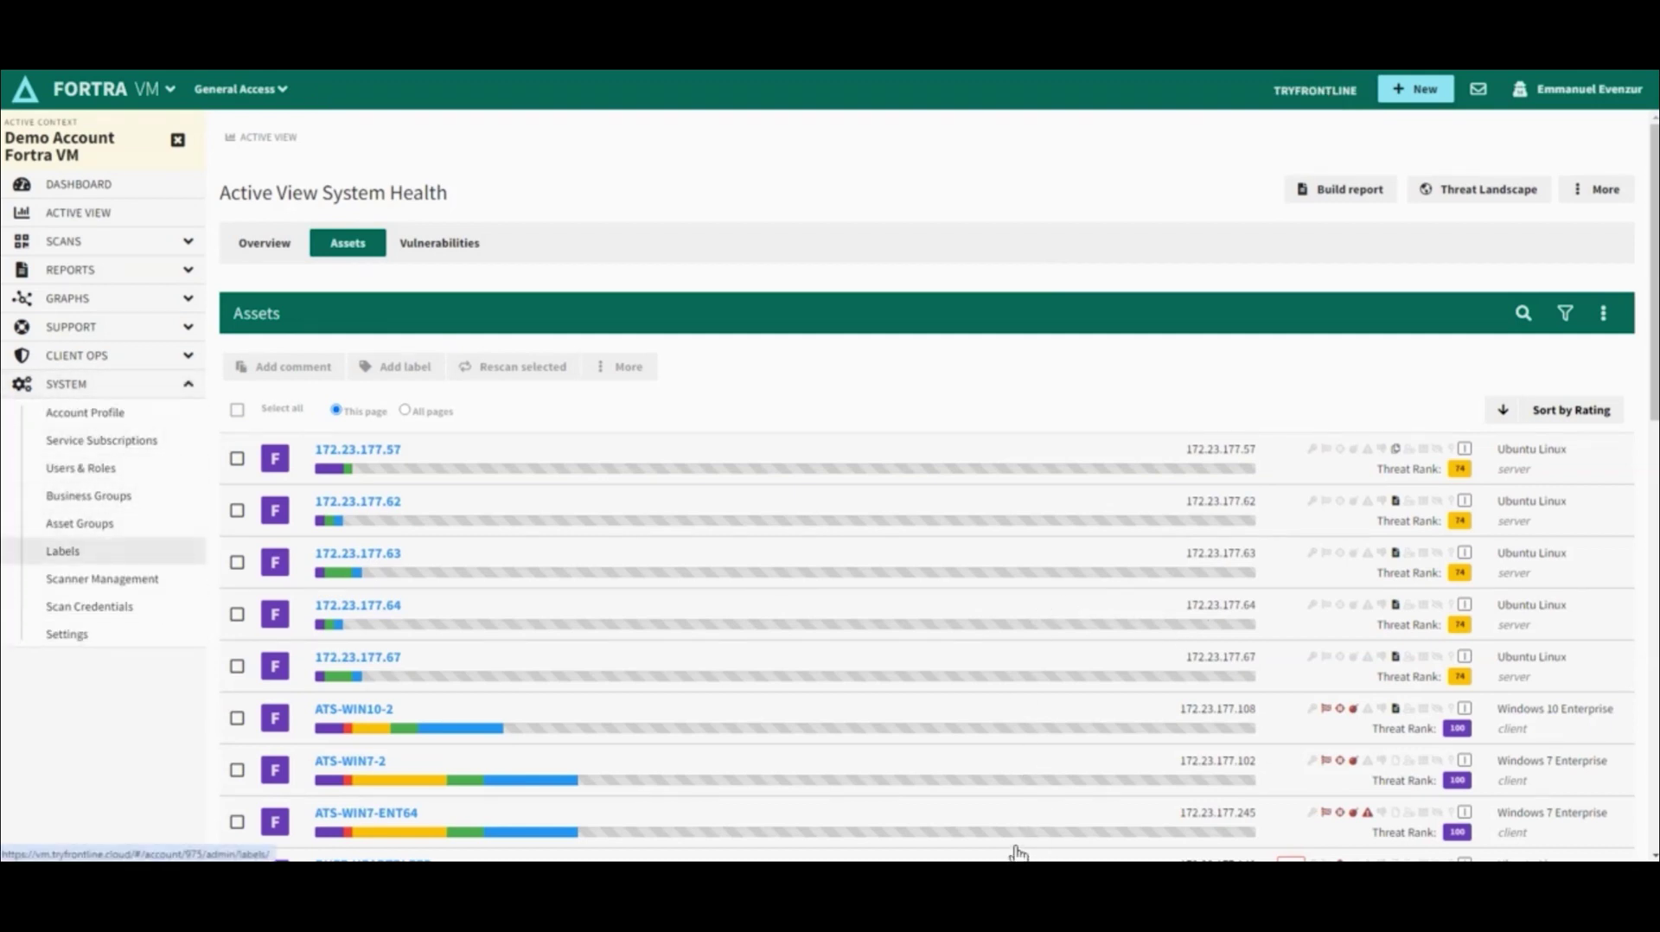
left_click(62, 551)
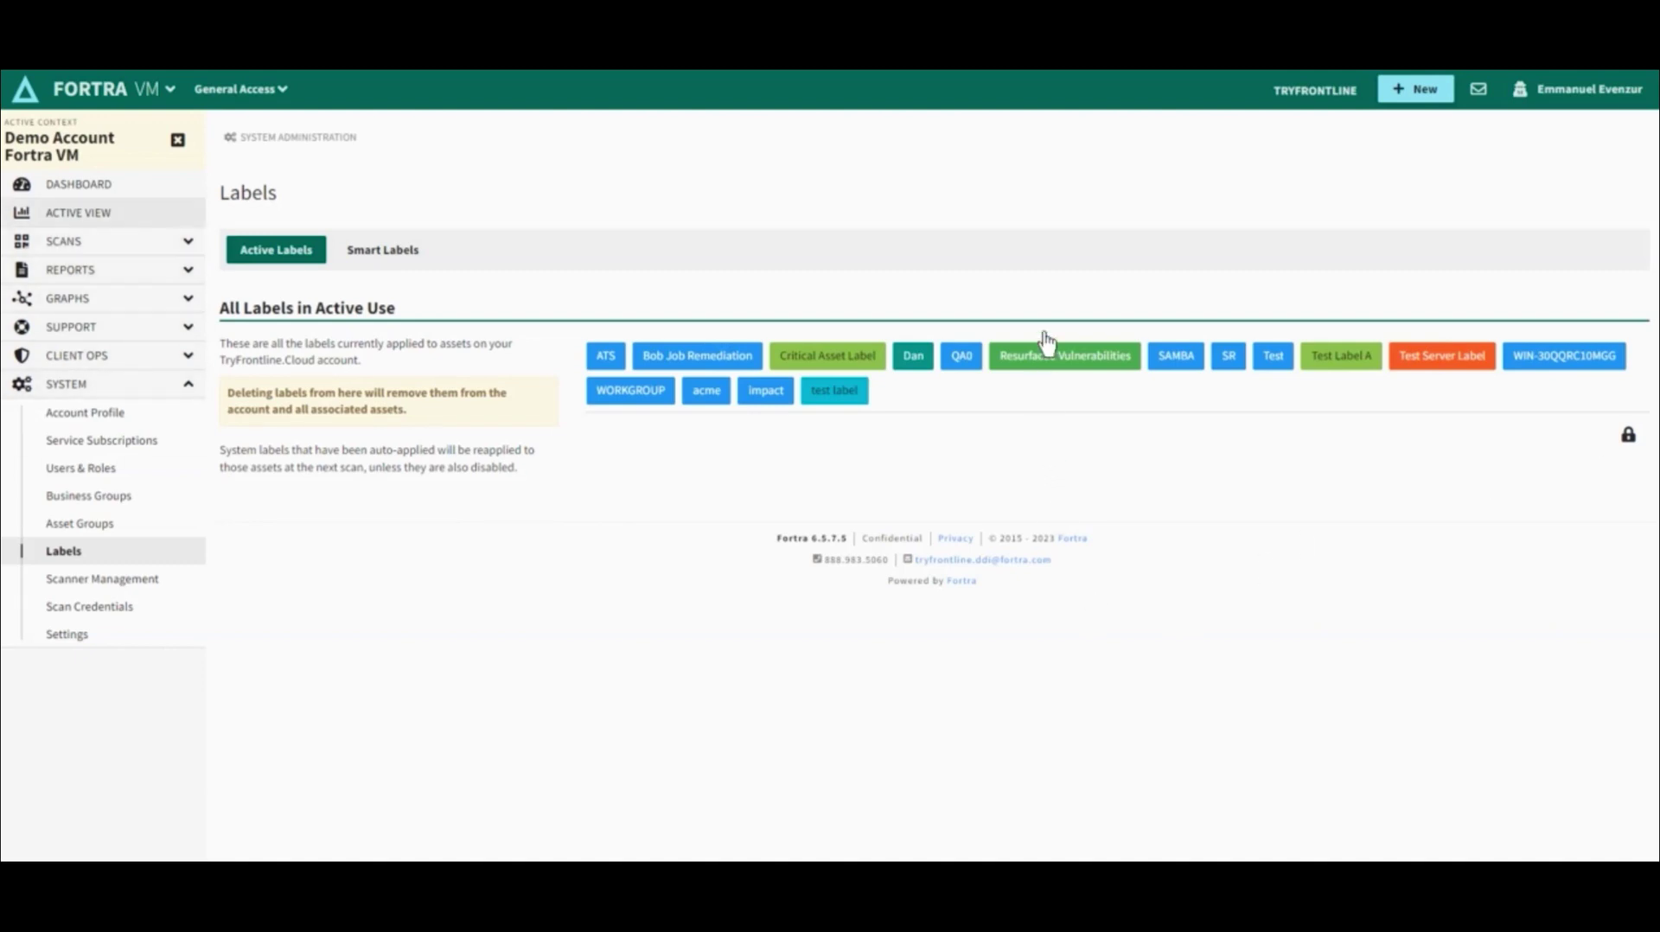
In Active View's vulnerability list, select the Heartbleed, Trojan Variant, MS08-067, MS09-050 and MS12-020 vulnerabilities
left_click(79, 212)
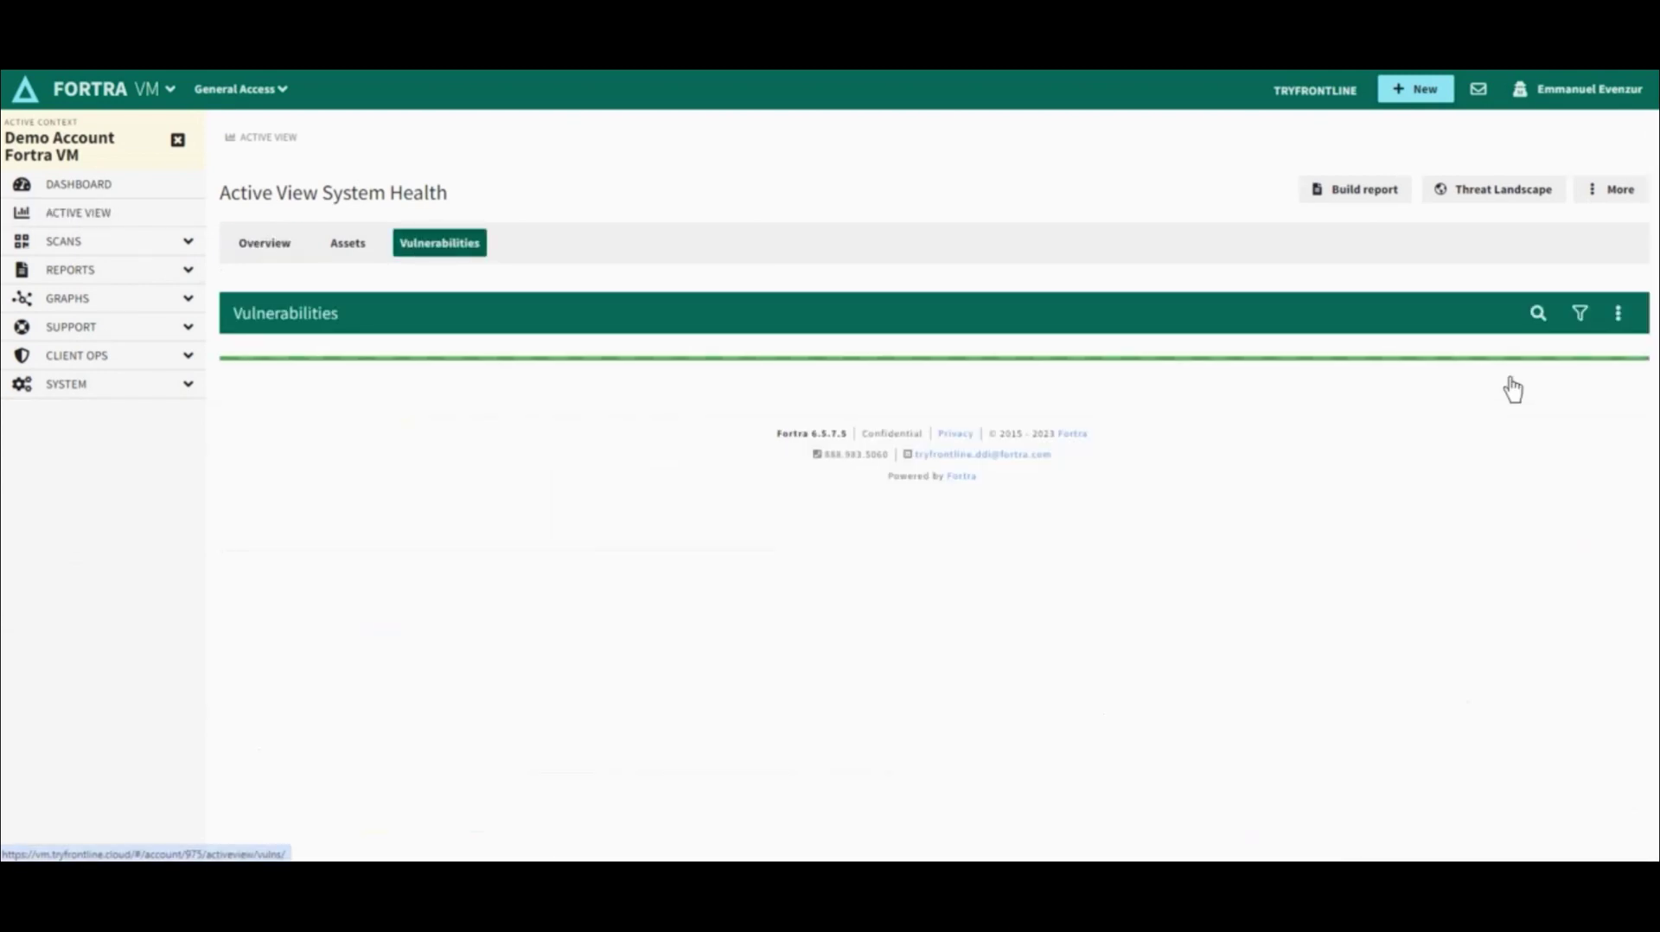
scroll(1243, 847, "down", 3)
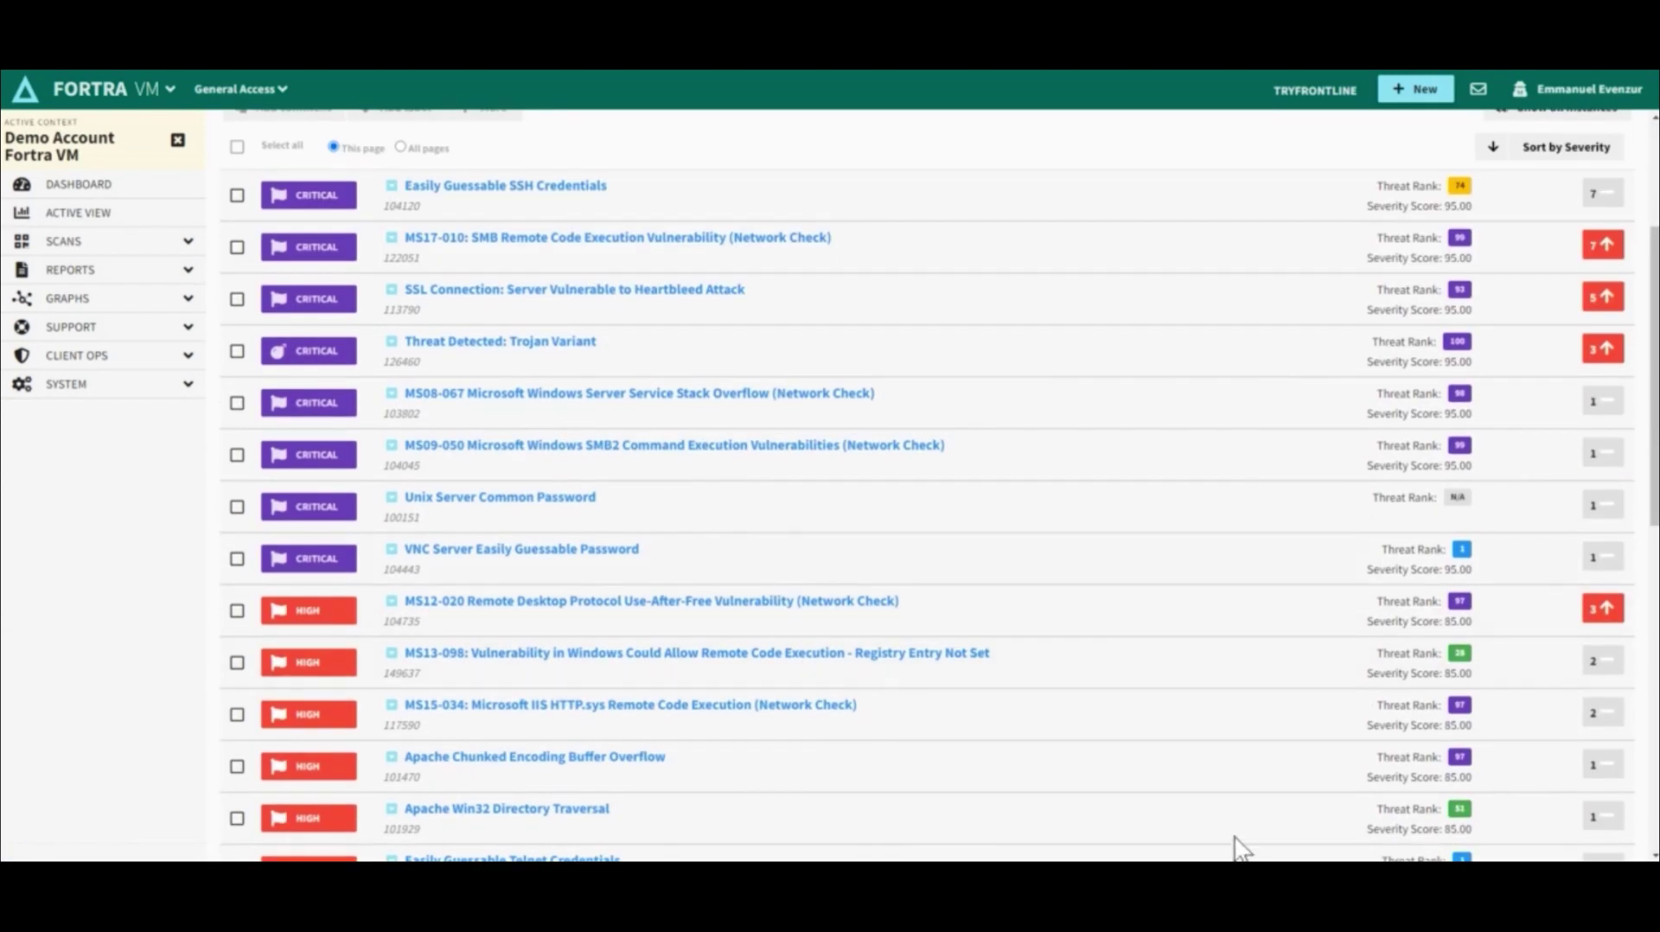
left_click(237, 455)
left_click(237, 610)
left_click(237, 351)
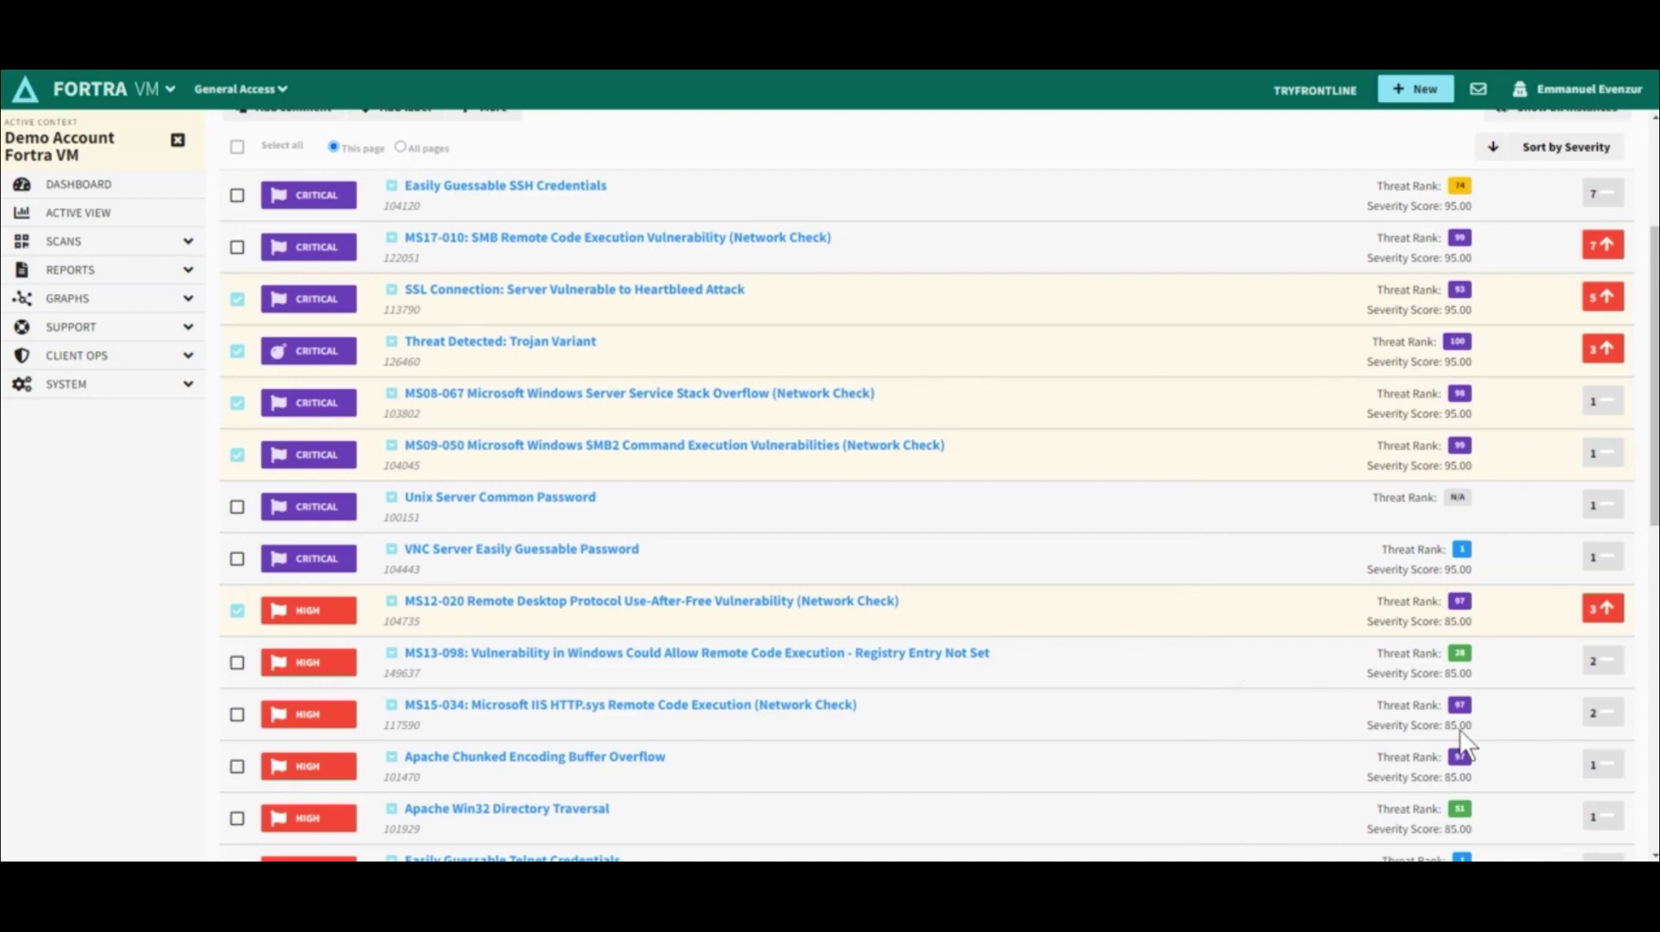
Add an orange-red label named "Critical Vulnerabilities Label" to the selected vulnerabilities and check the list of active labels
scroll(1577, 733, "up", 3)
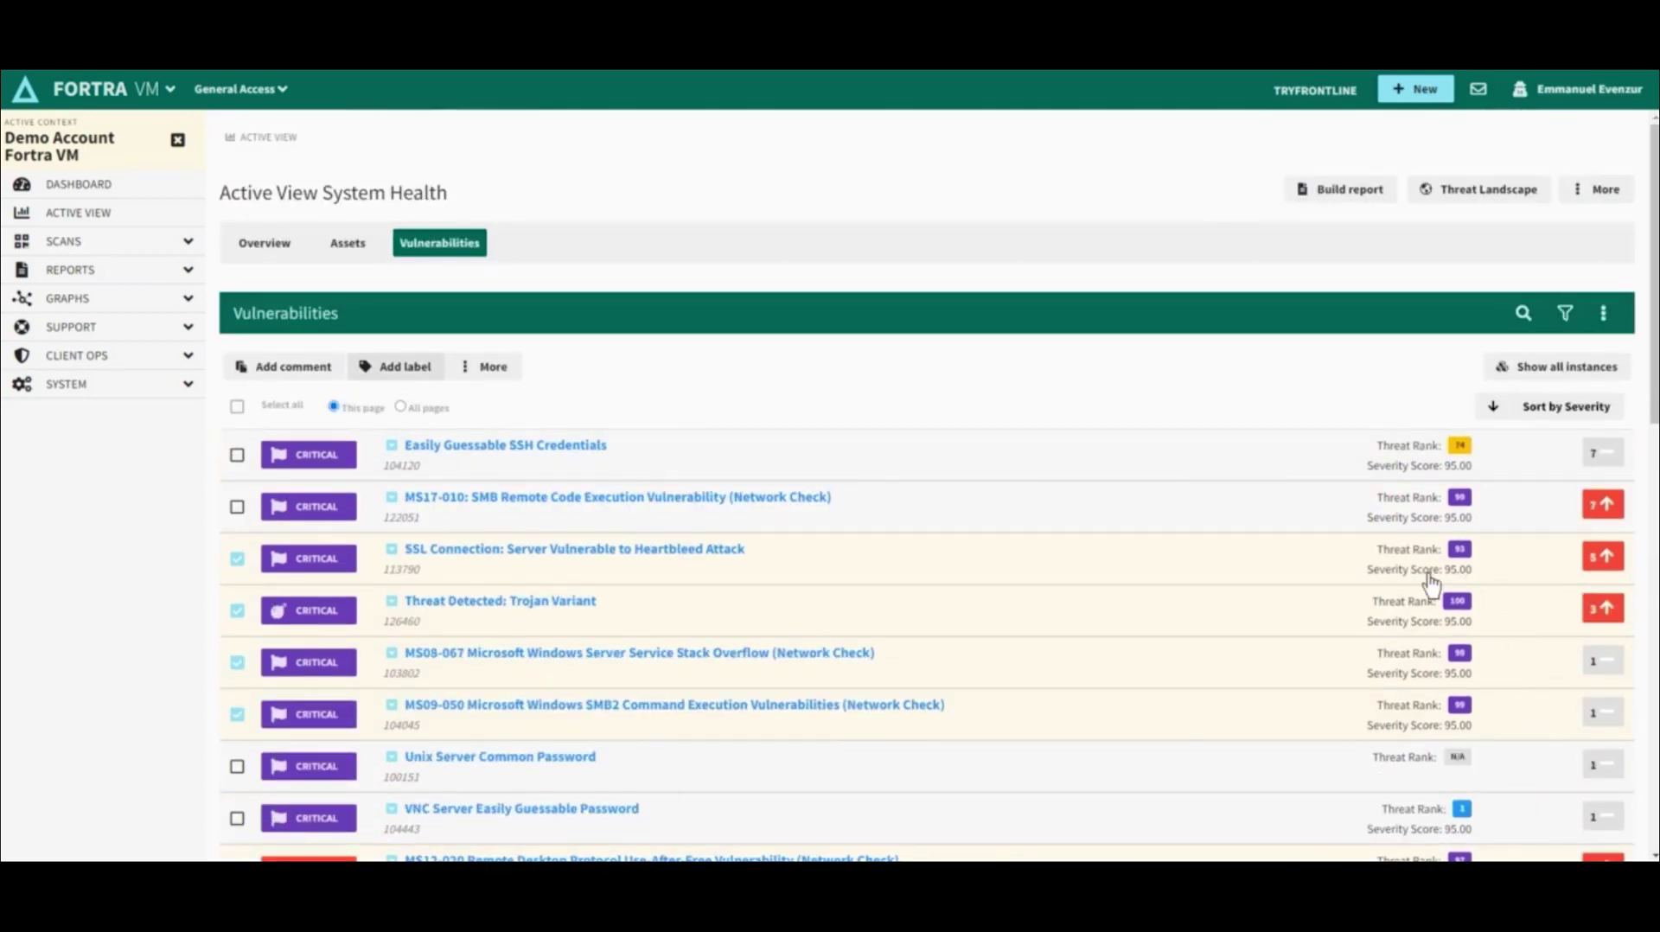
left_click(395, 367)
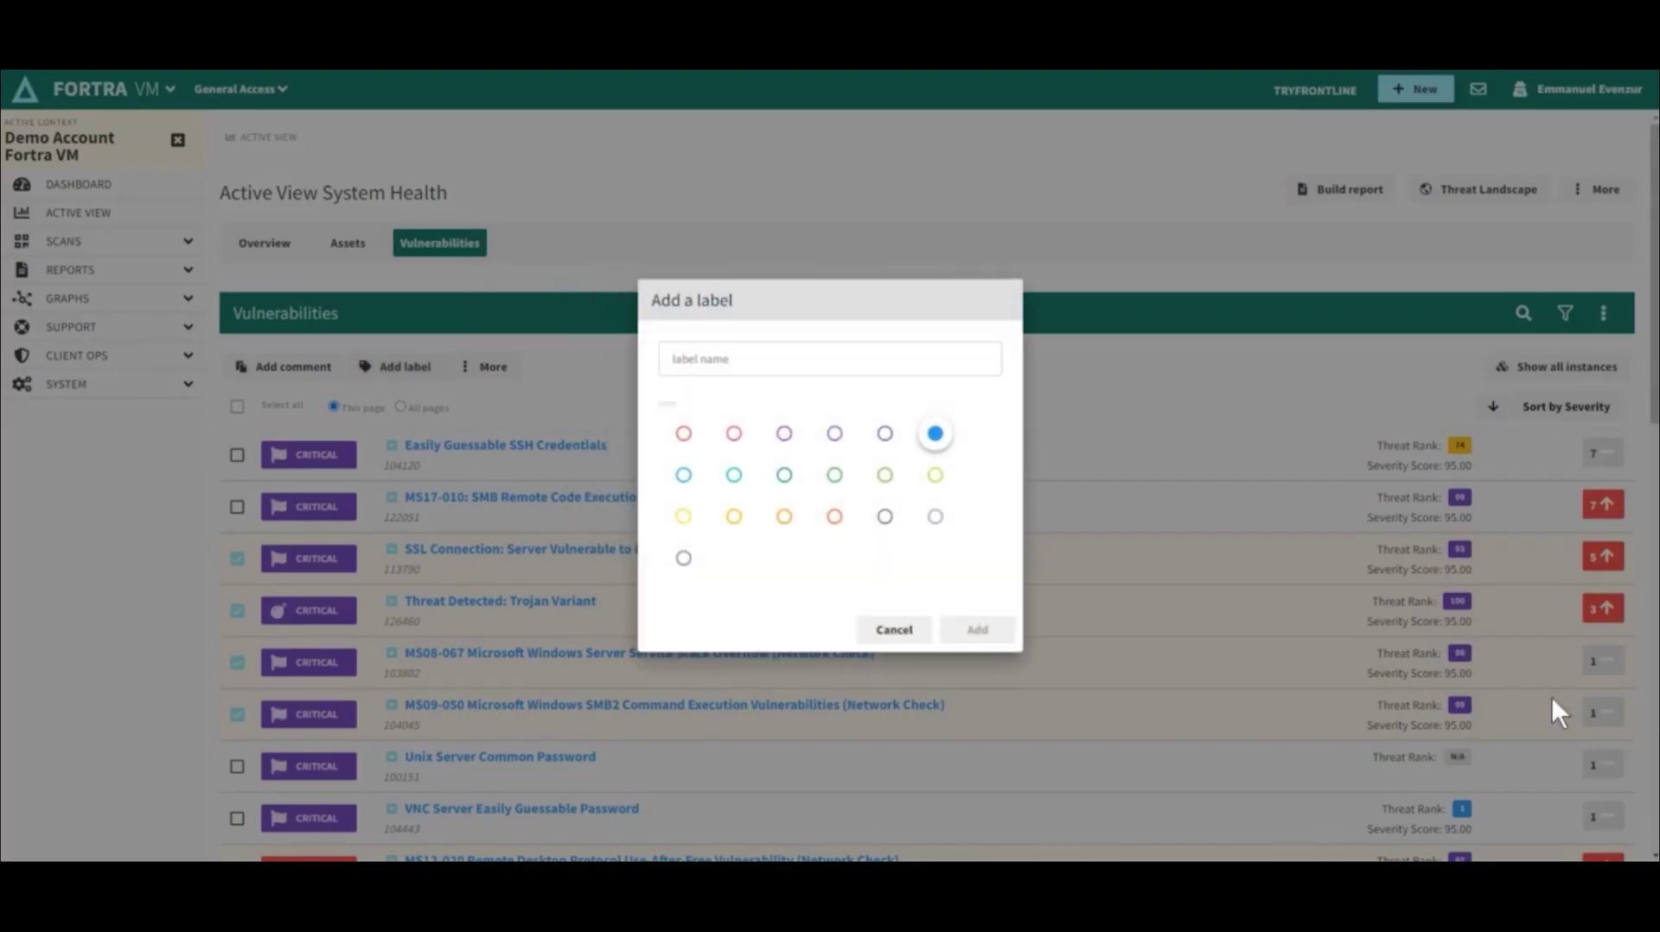
left_click(834, 516)
left_click(829, 358)
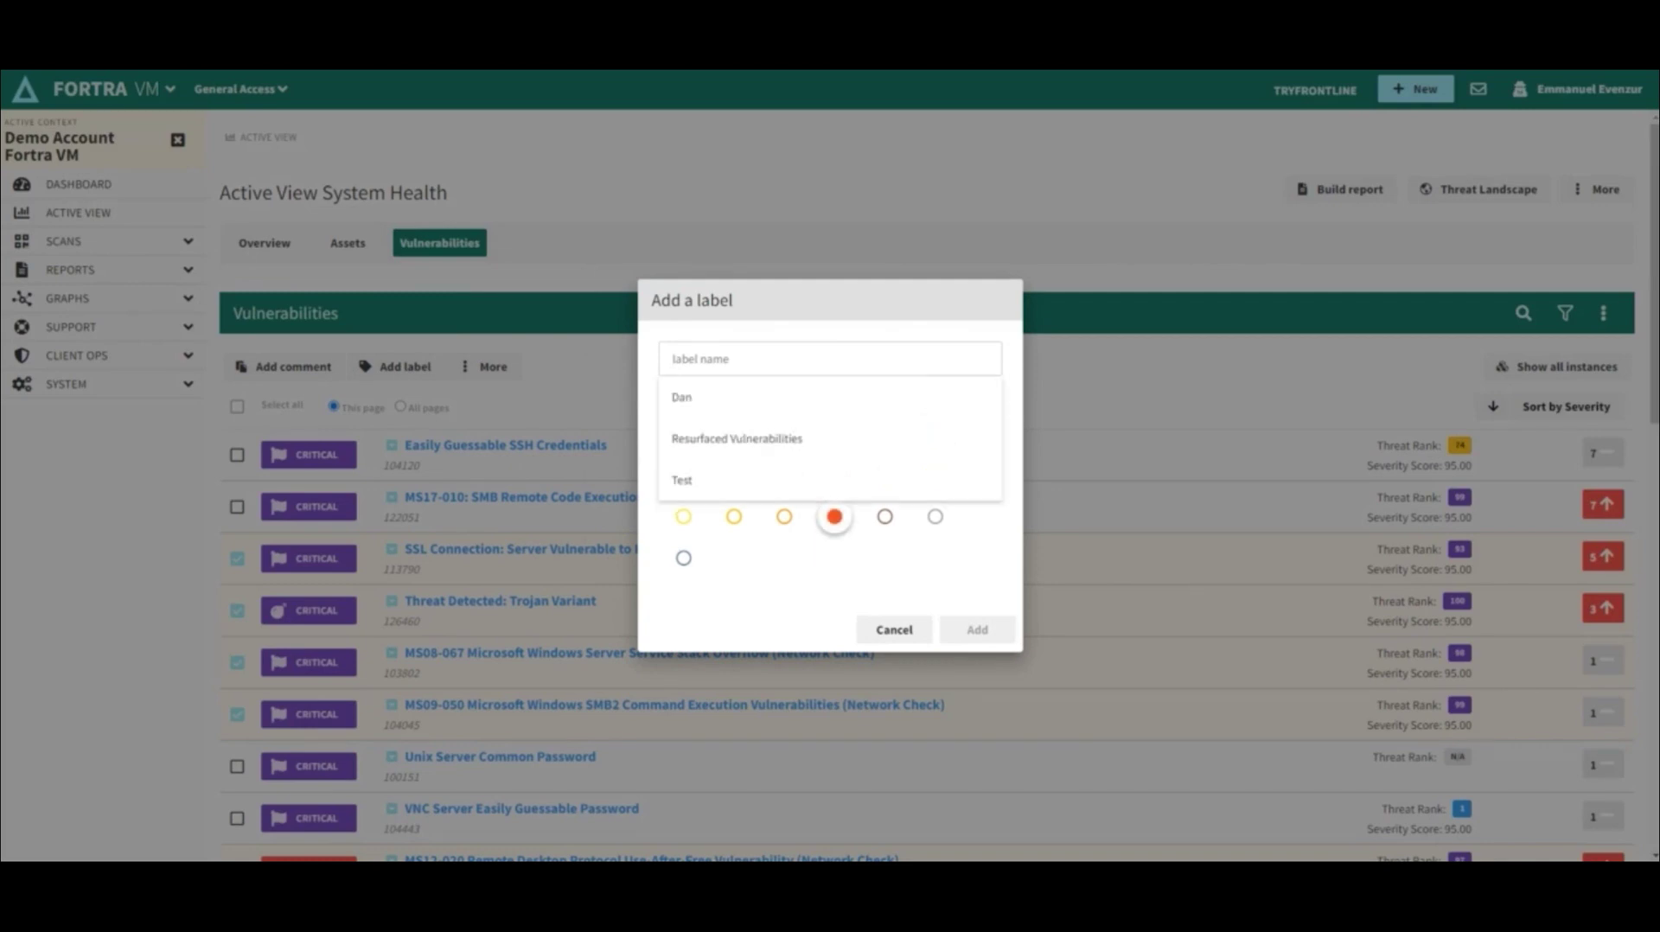
type("Critical Vulnerabilities Label")
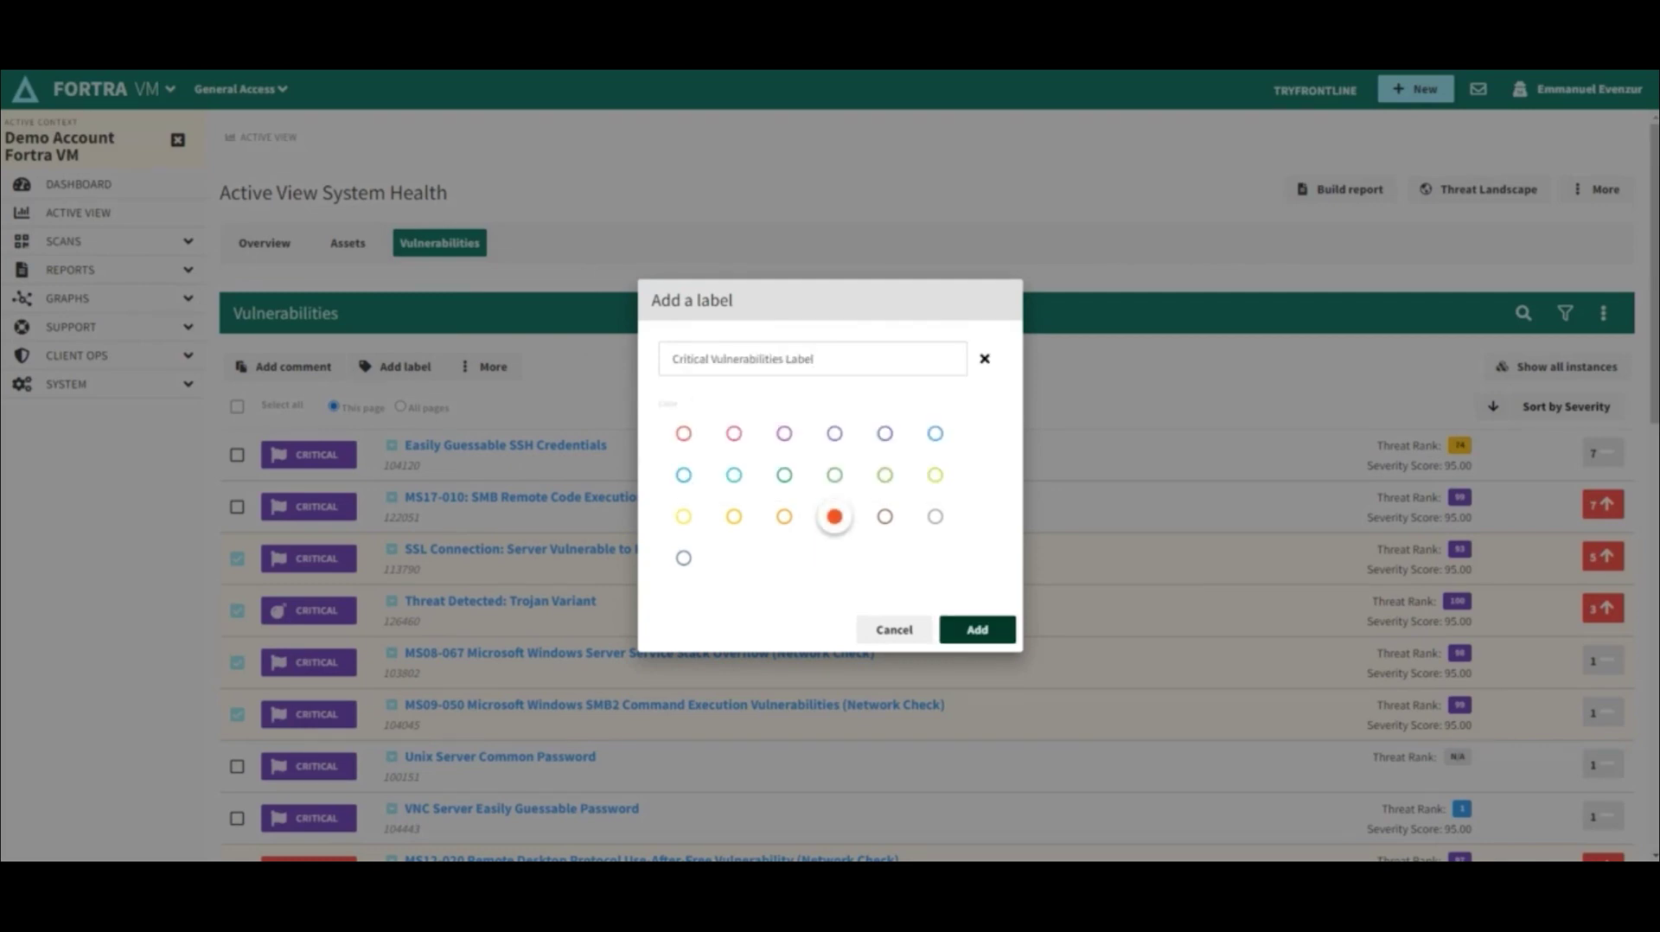
left_click(976, 630)
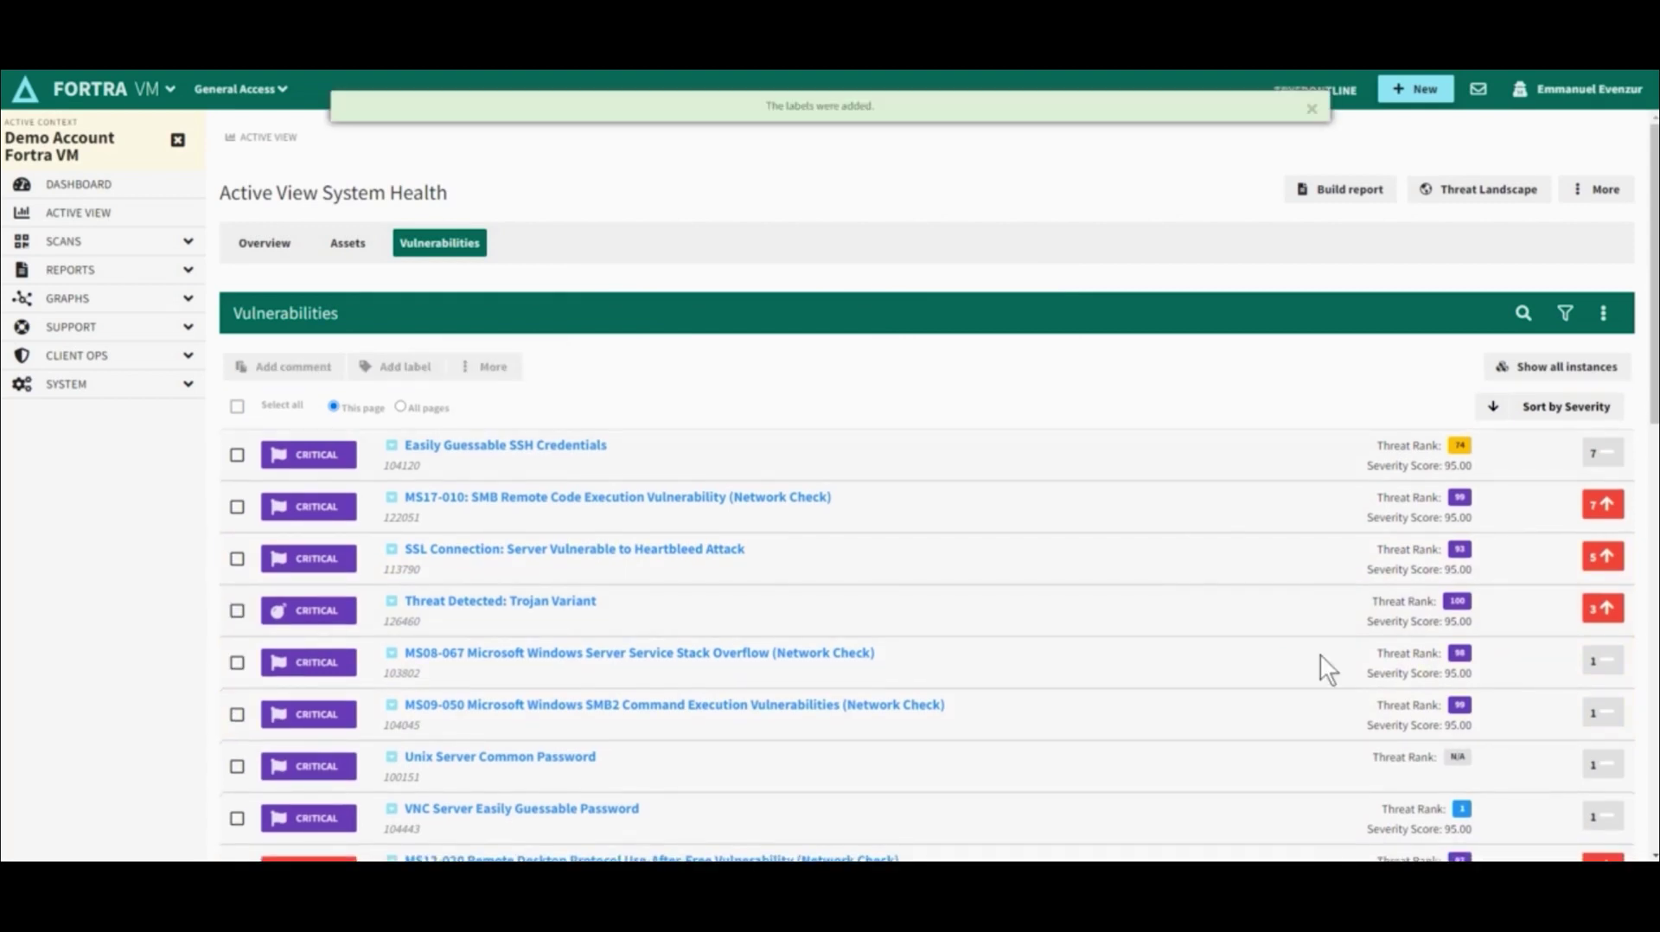
left_click(102, 384)
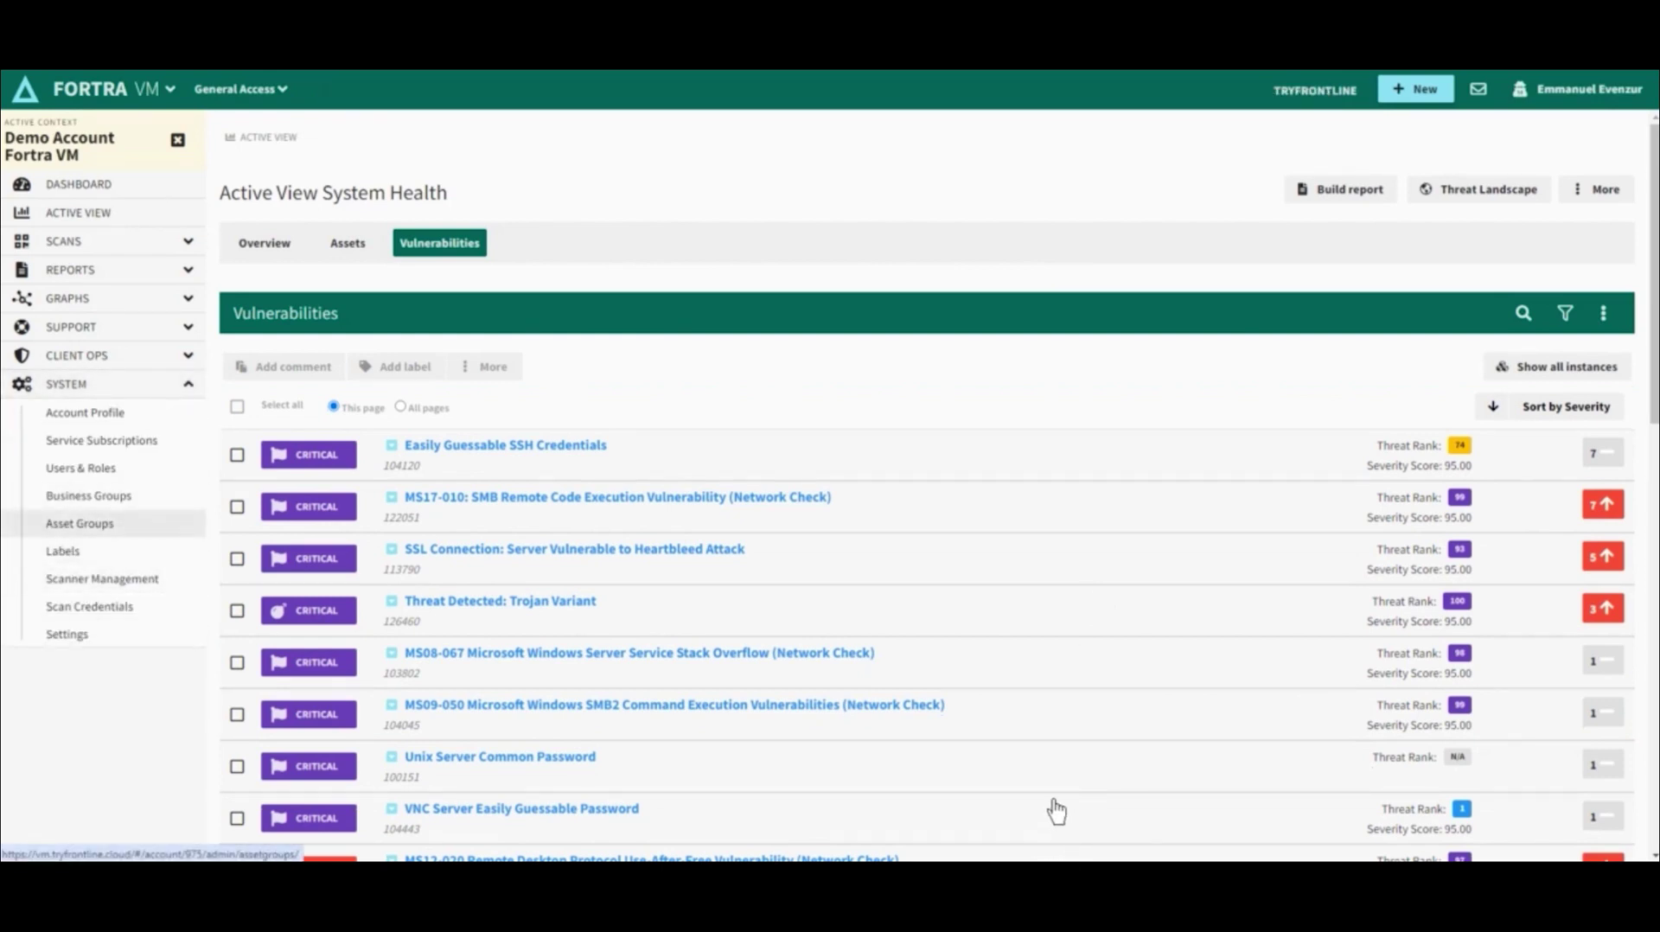
left_click(63, 551)
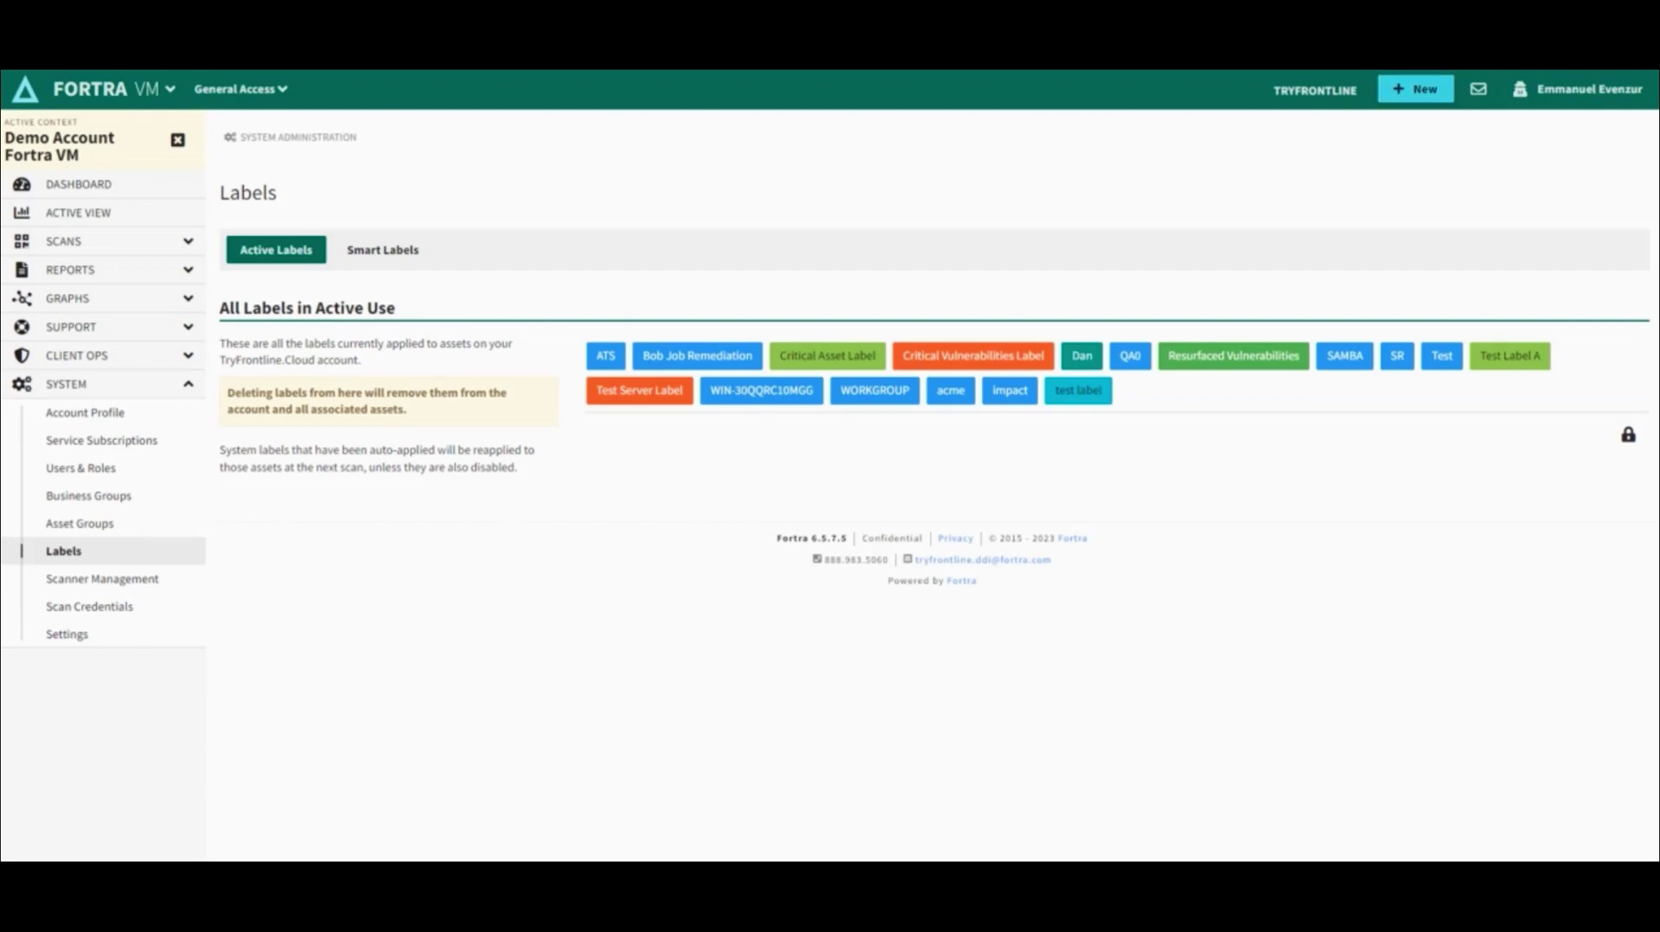
Start a new scan definition and switch its scan targets to Ad Hoc Dynamic Assets
left_click(1415, 90)
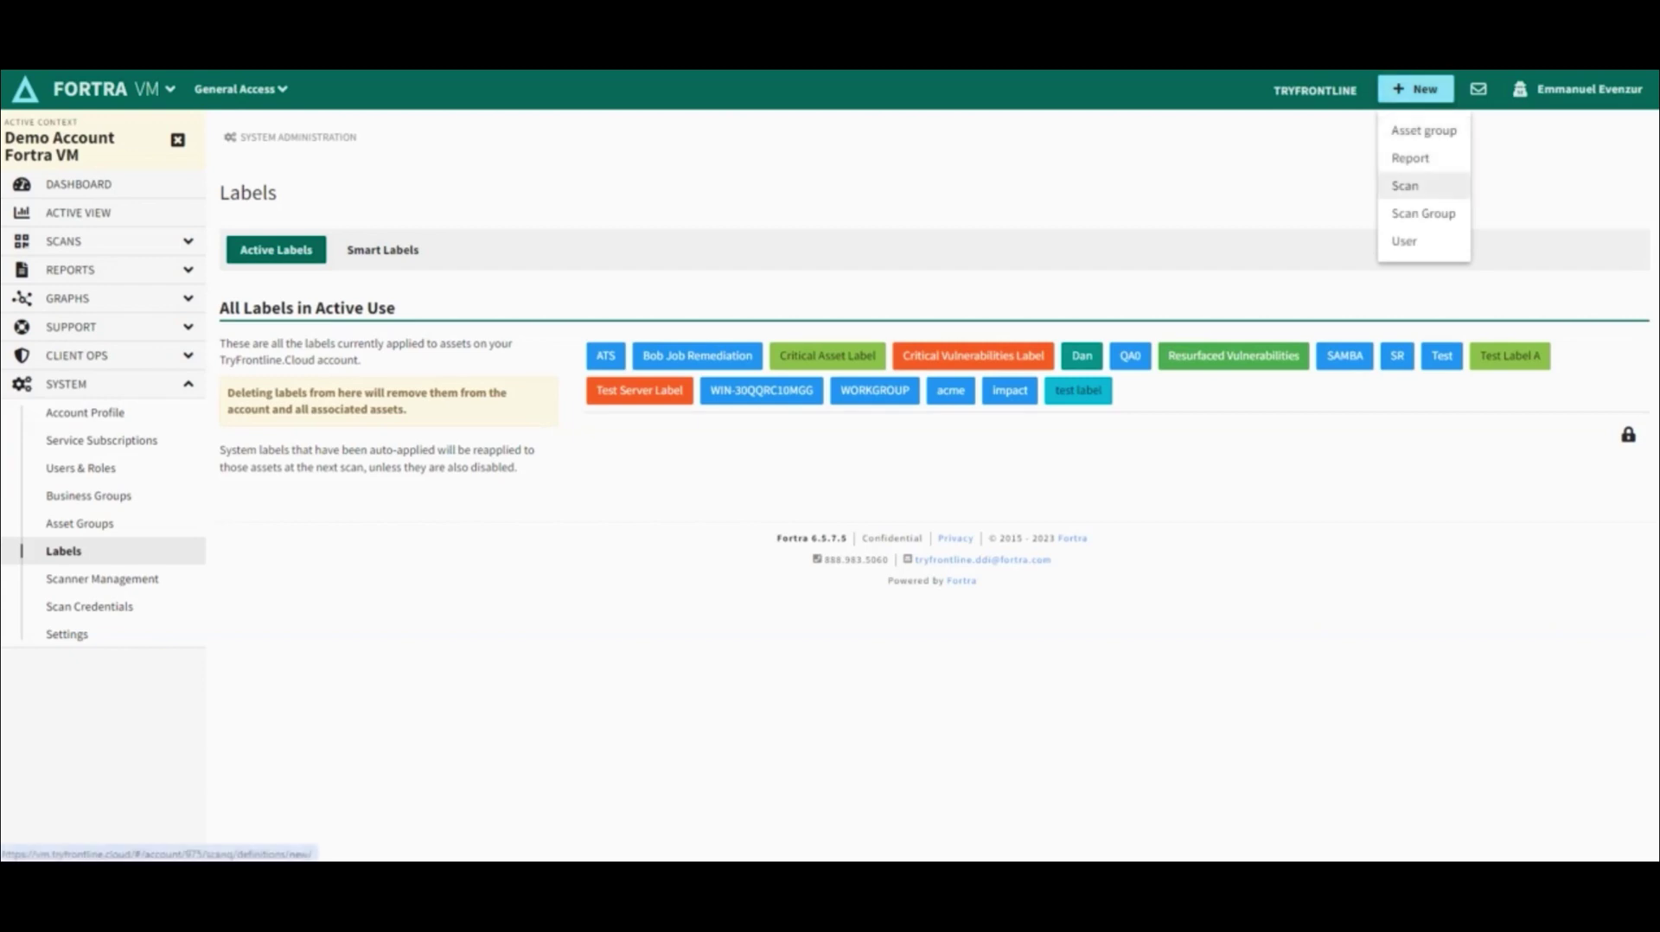
left_click(1405, 185)
scroll(930, 484, "down", 7)
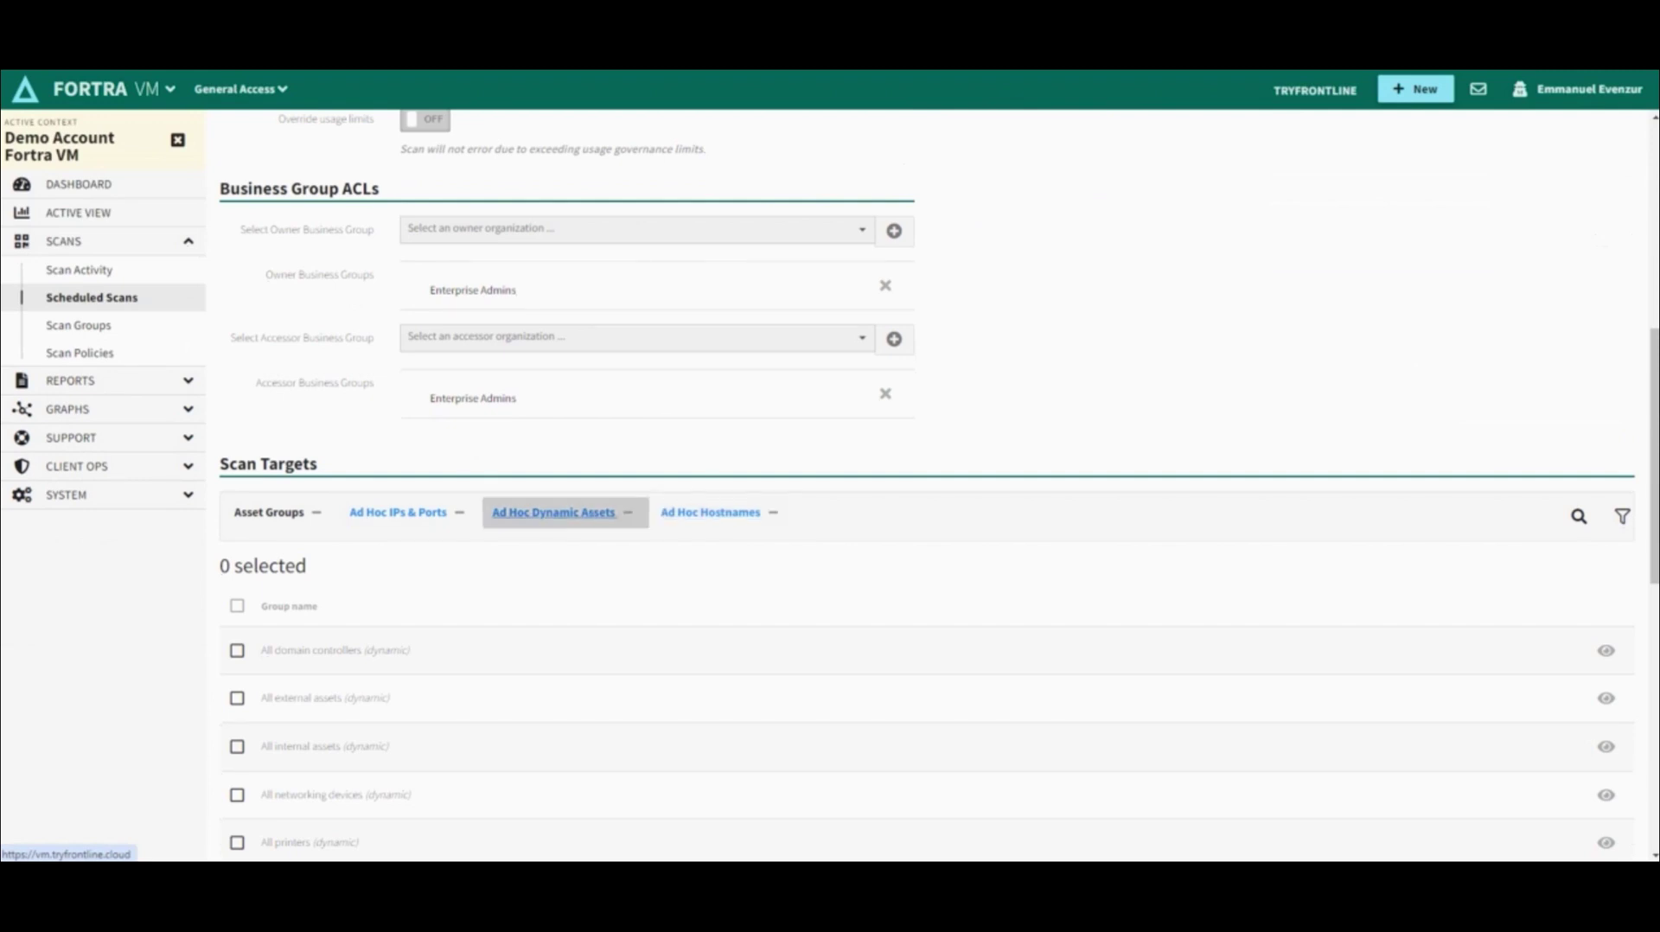
left_click(554, 512)
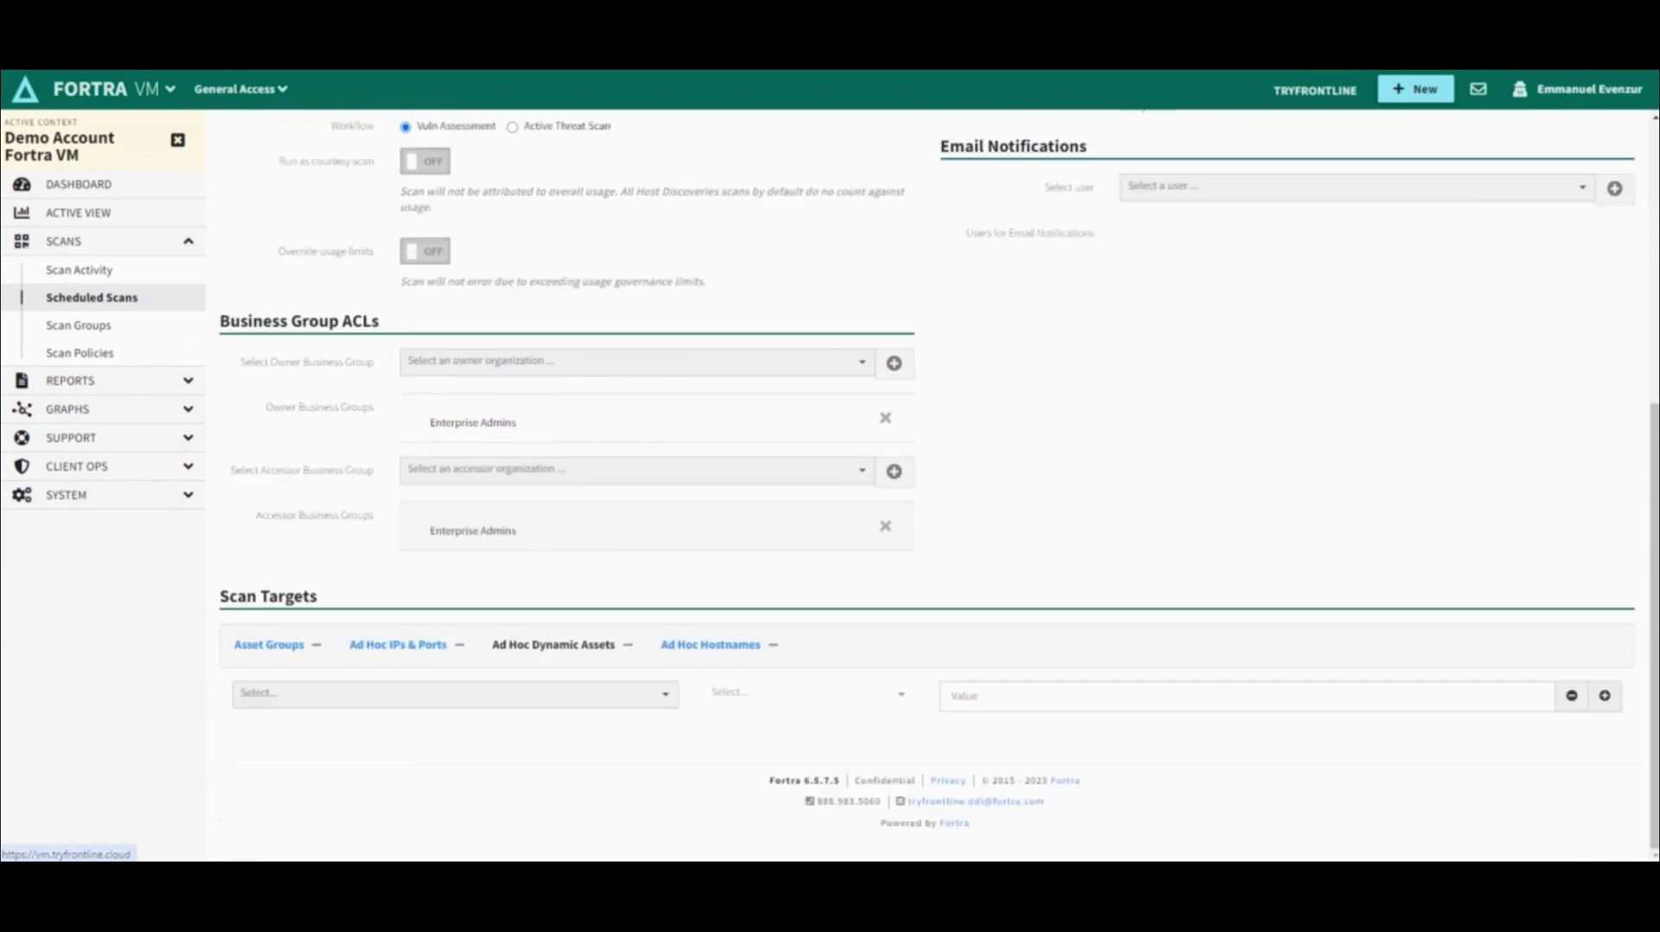
Set the scan's dynamic target filter to Asset: Label is "Critical Asset Label"
left_click(454, 694)
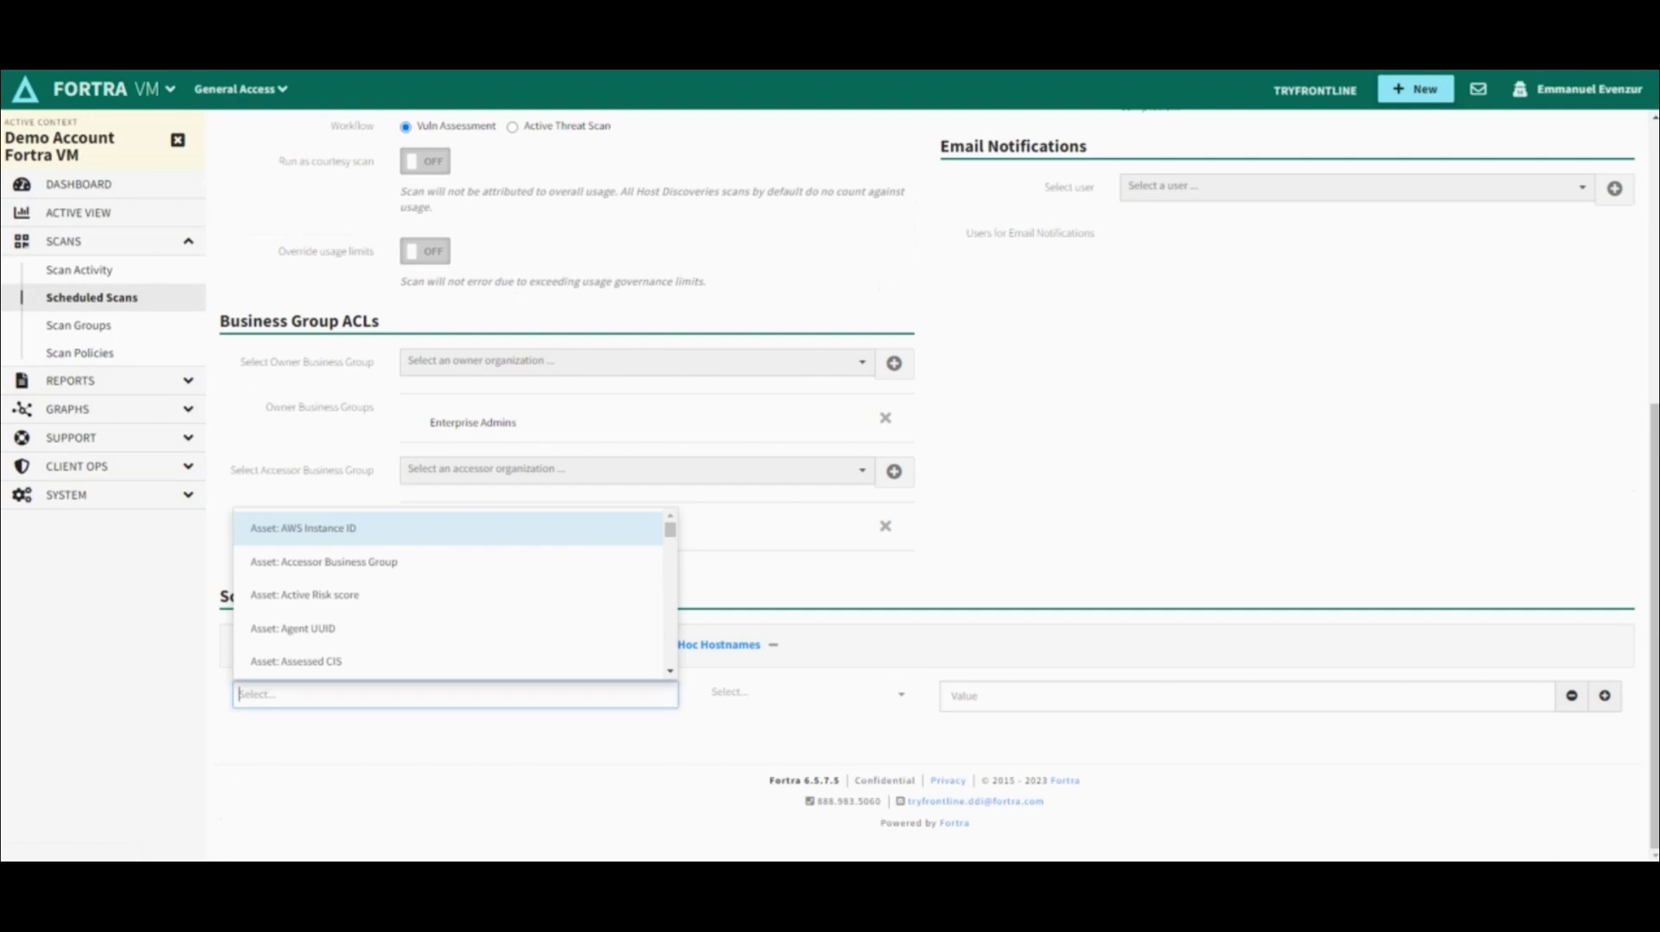
type("lab")
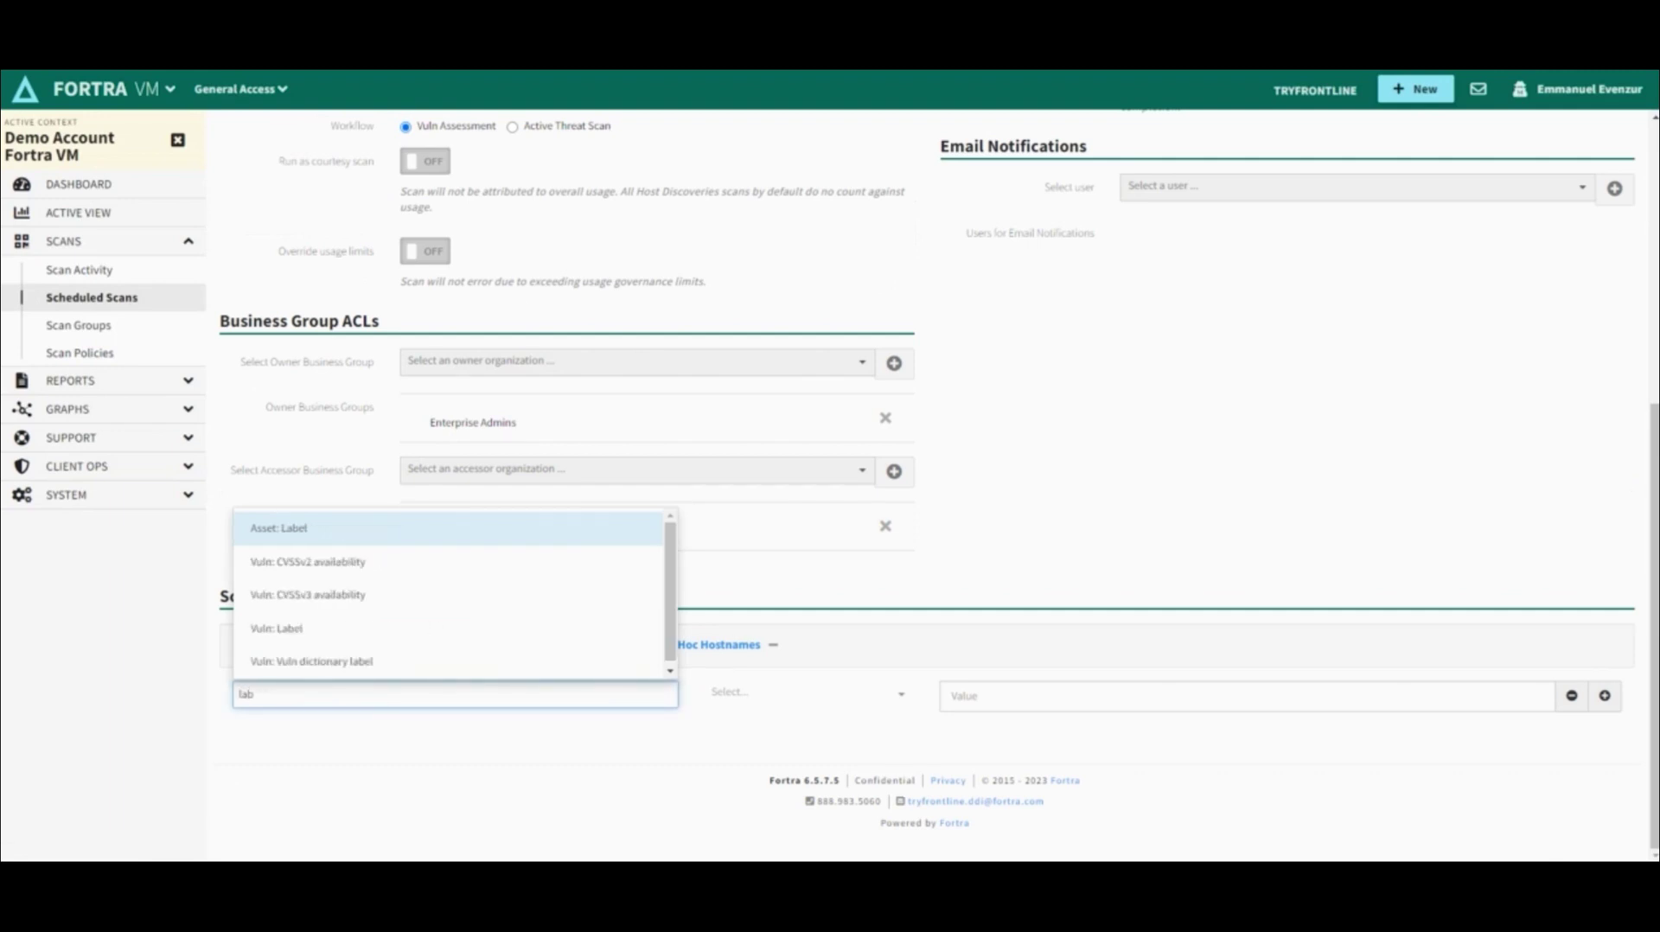
type("el")
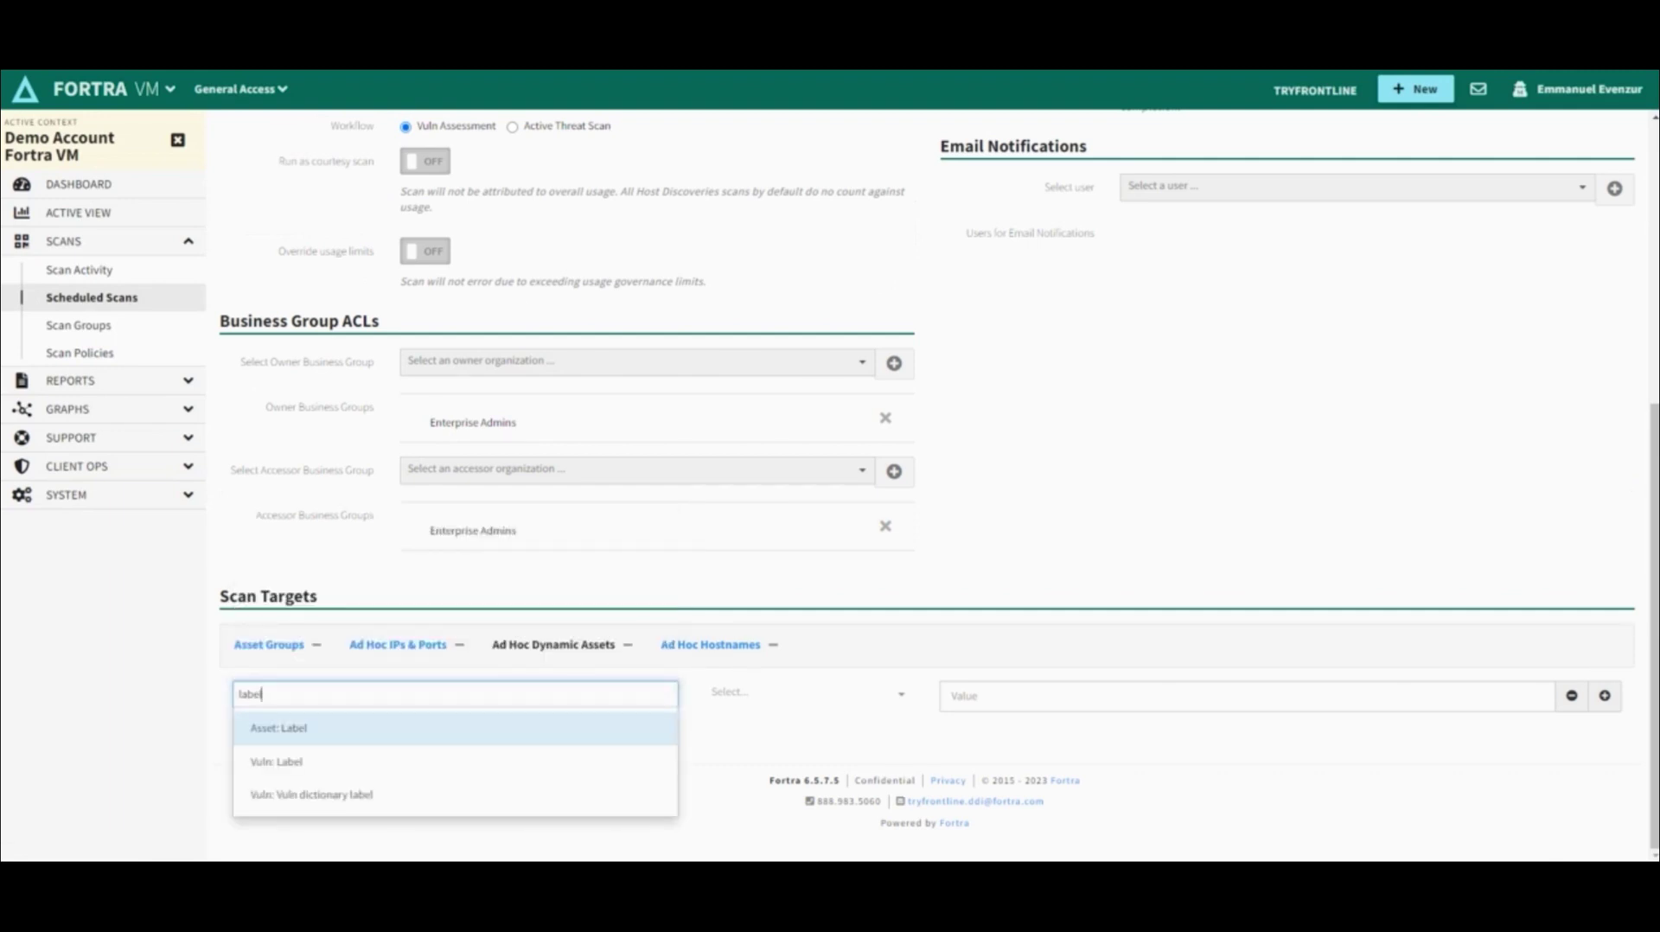
key("Return")
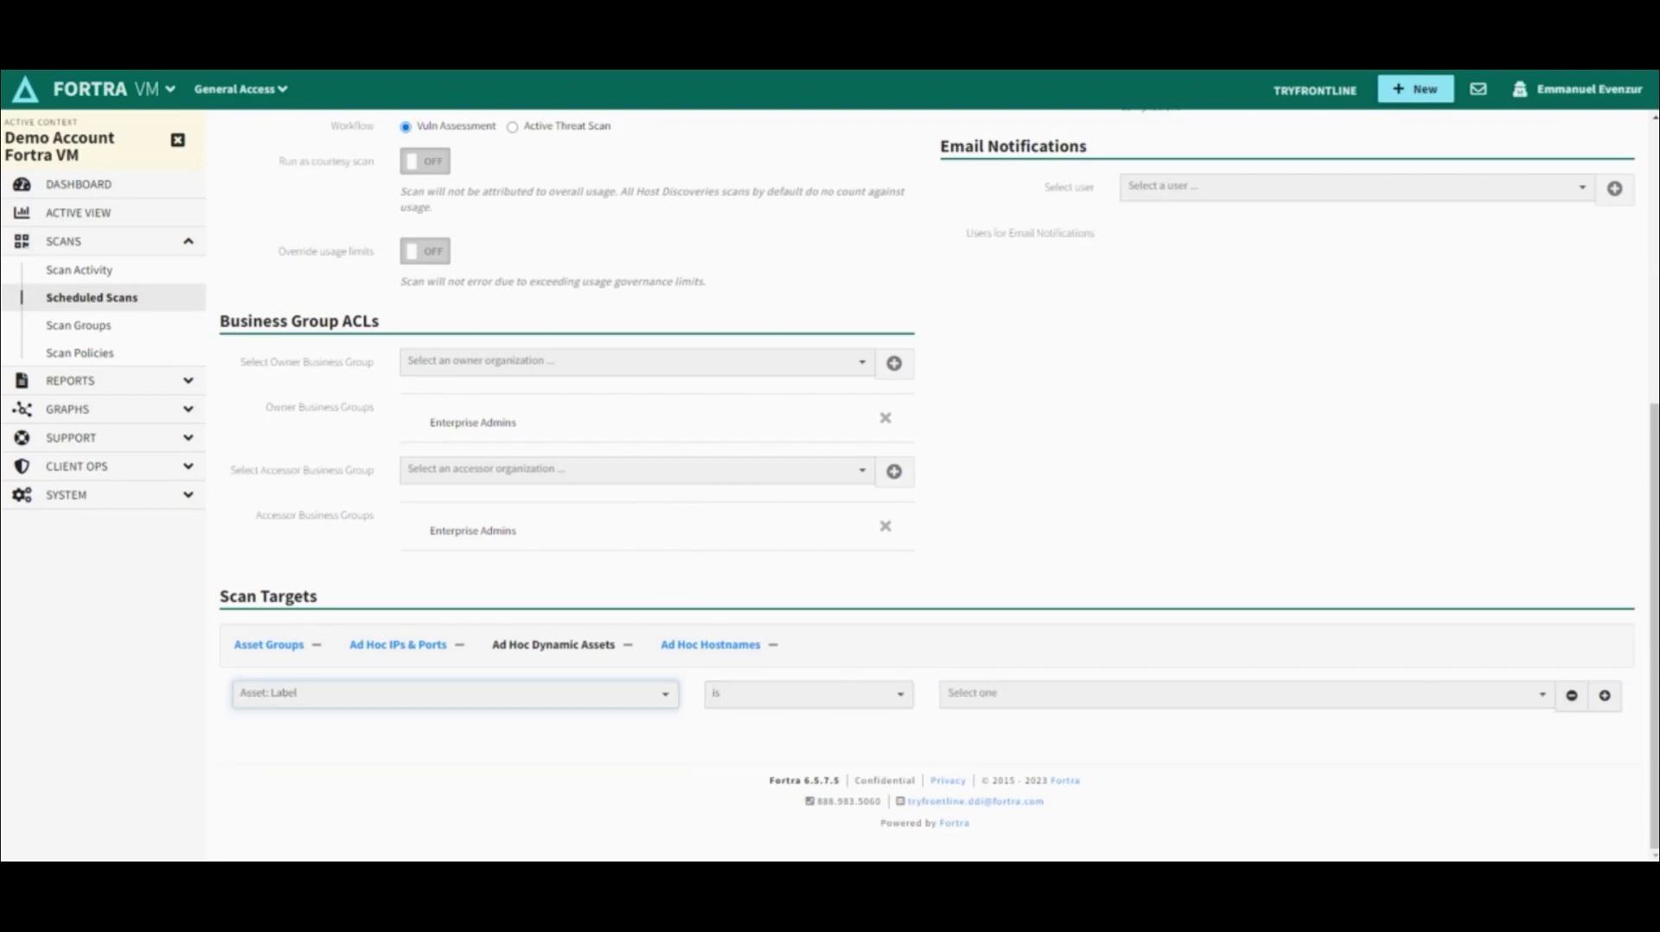
left_click(1246, 693)
scroll(1271, 595, "down", 1)
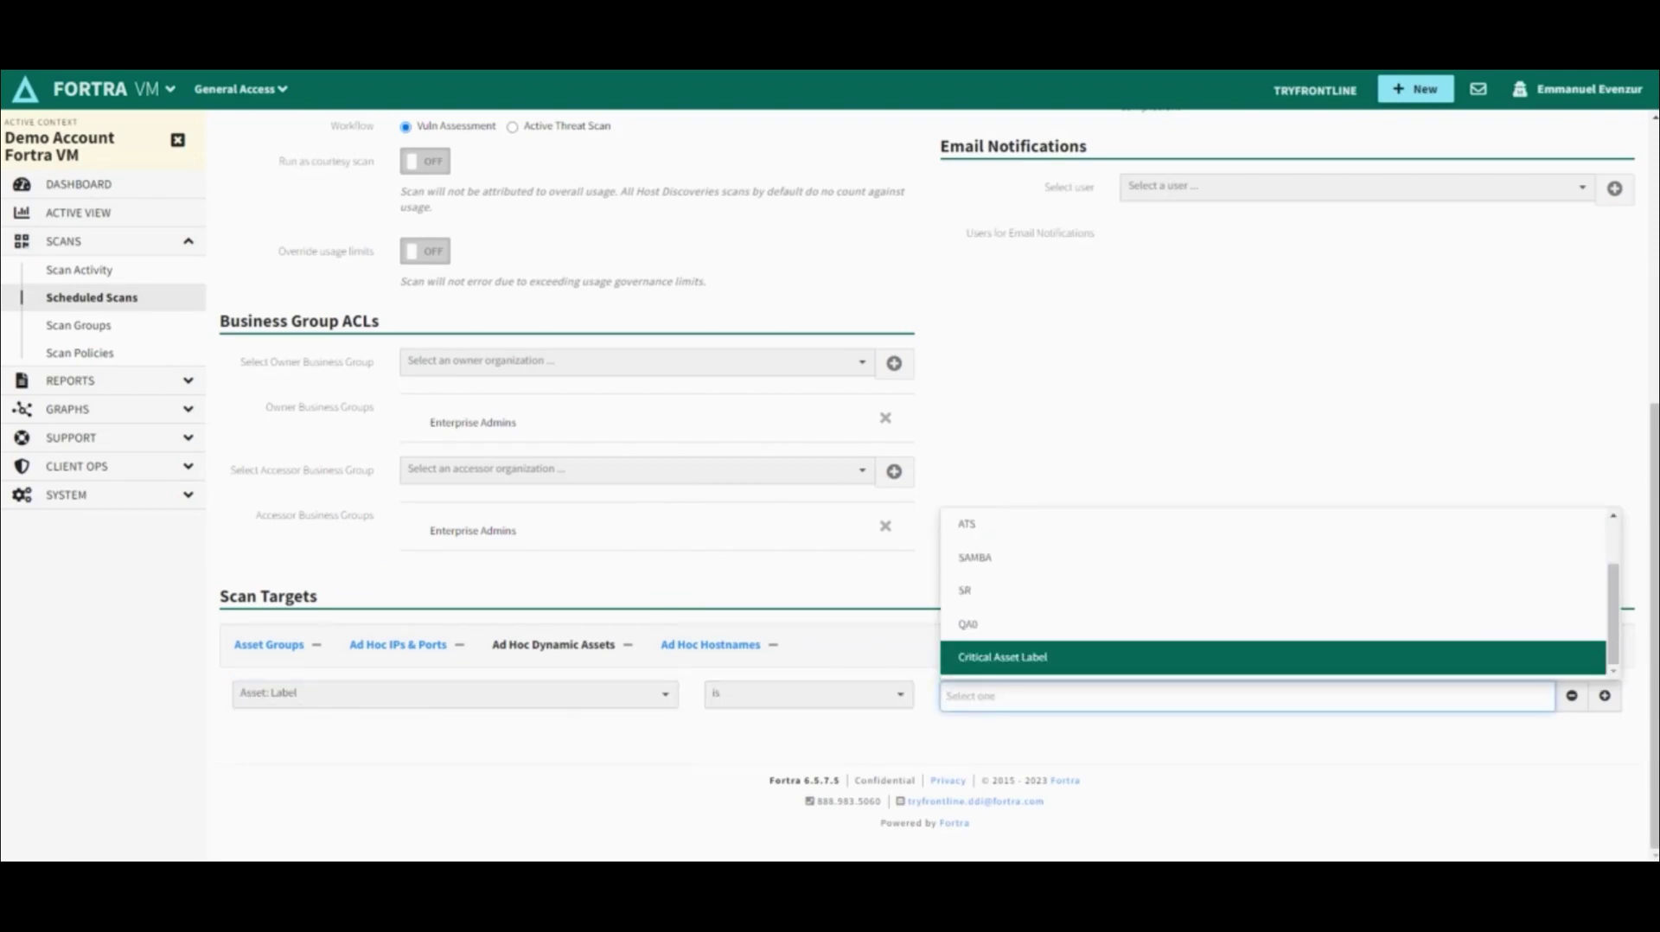
key("Return")
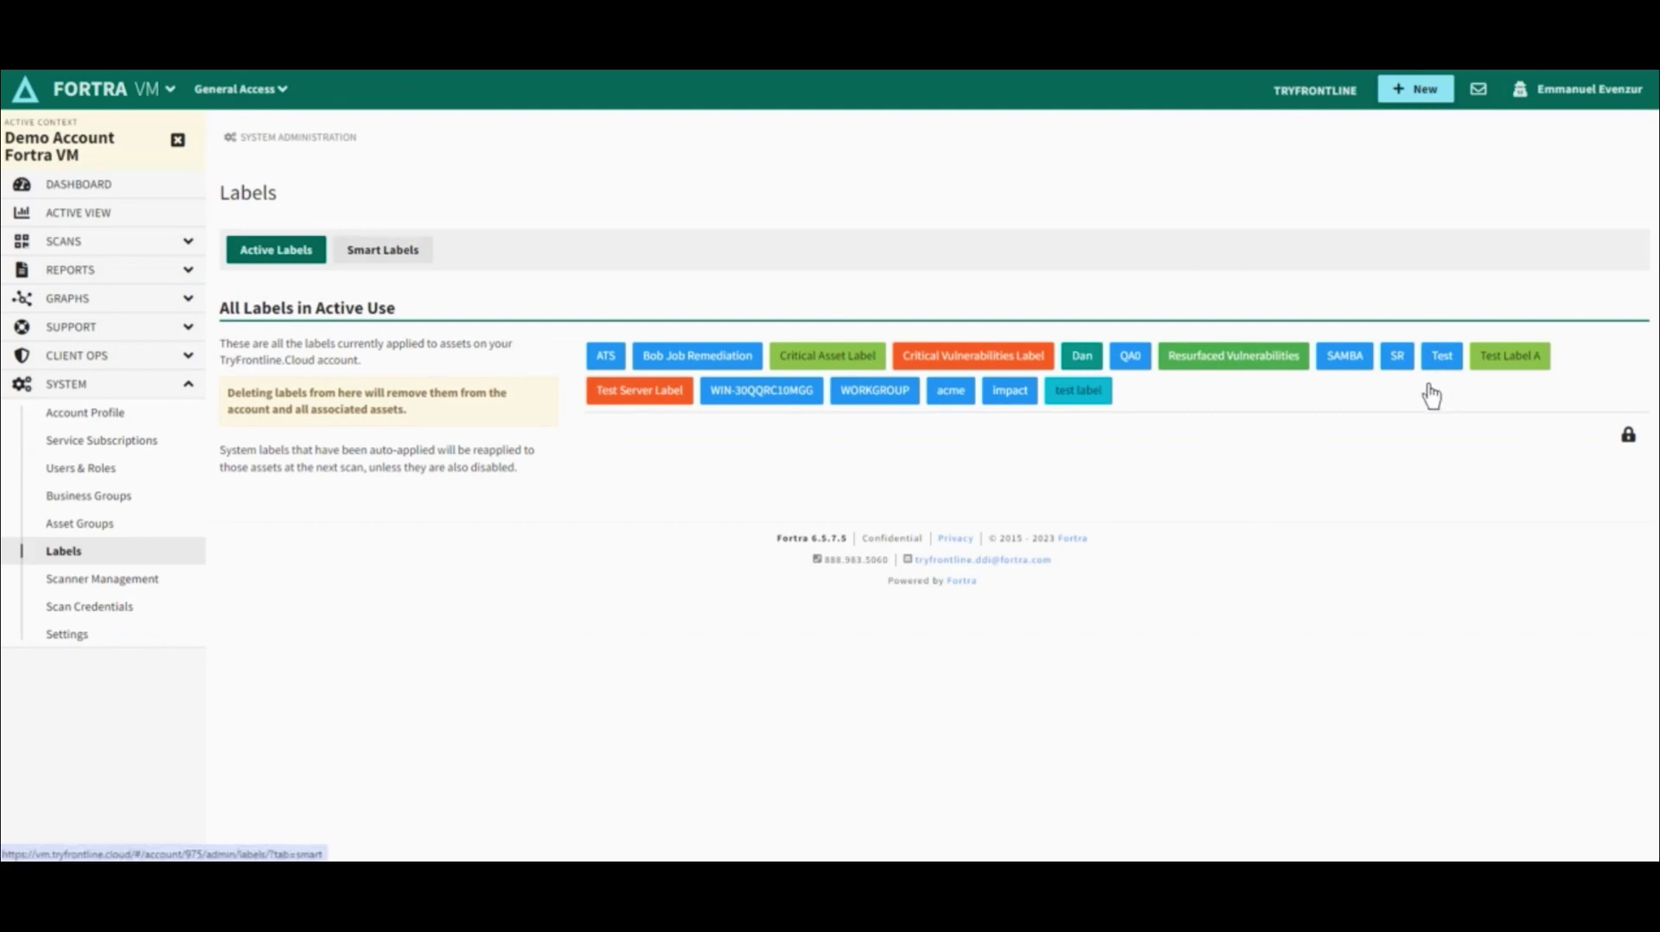
Start a new smart label named "Important Assets" with the description "These are my important assets" and the light blue colour
key("Return")
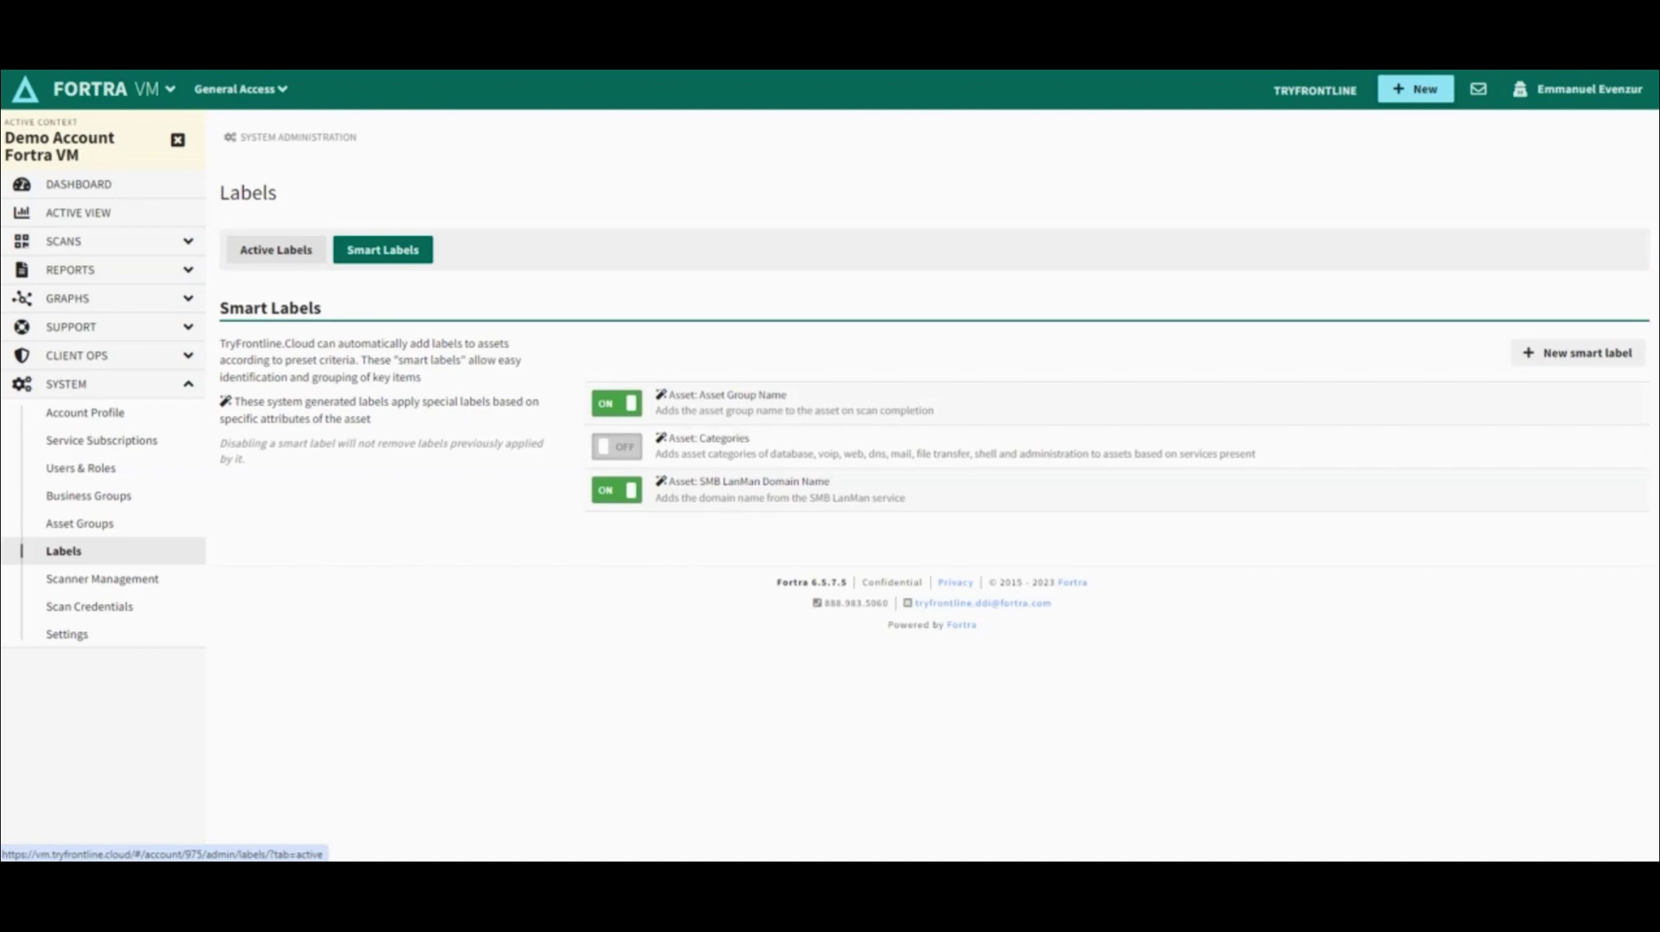
left_click(1577, 352)
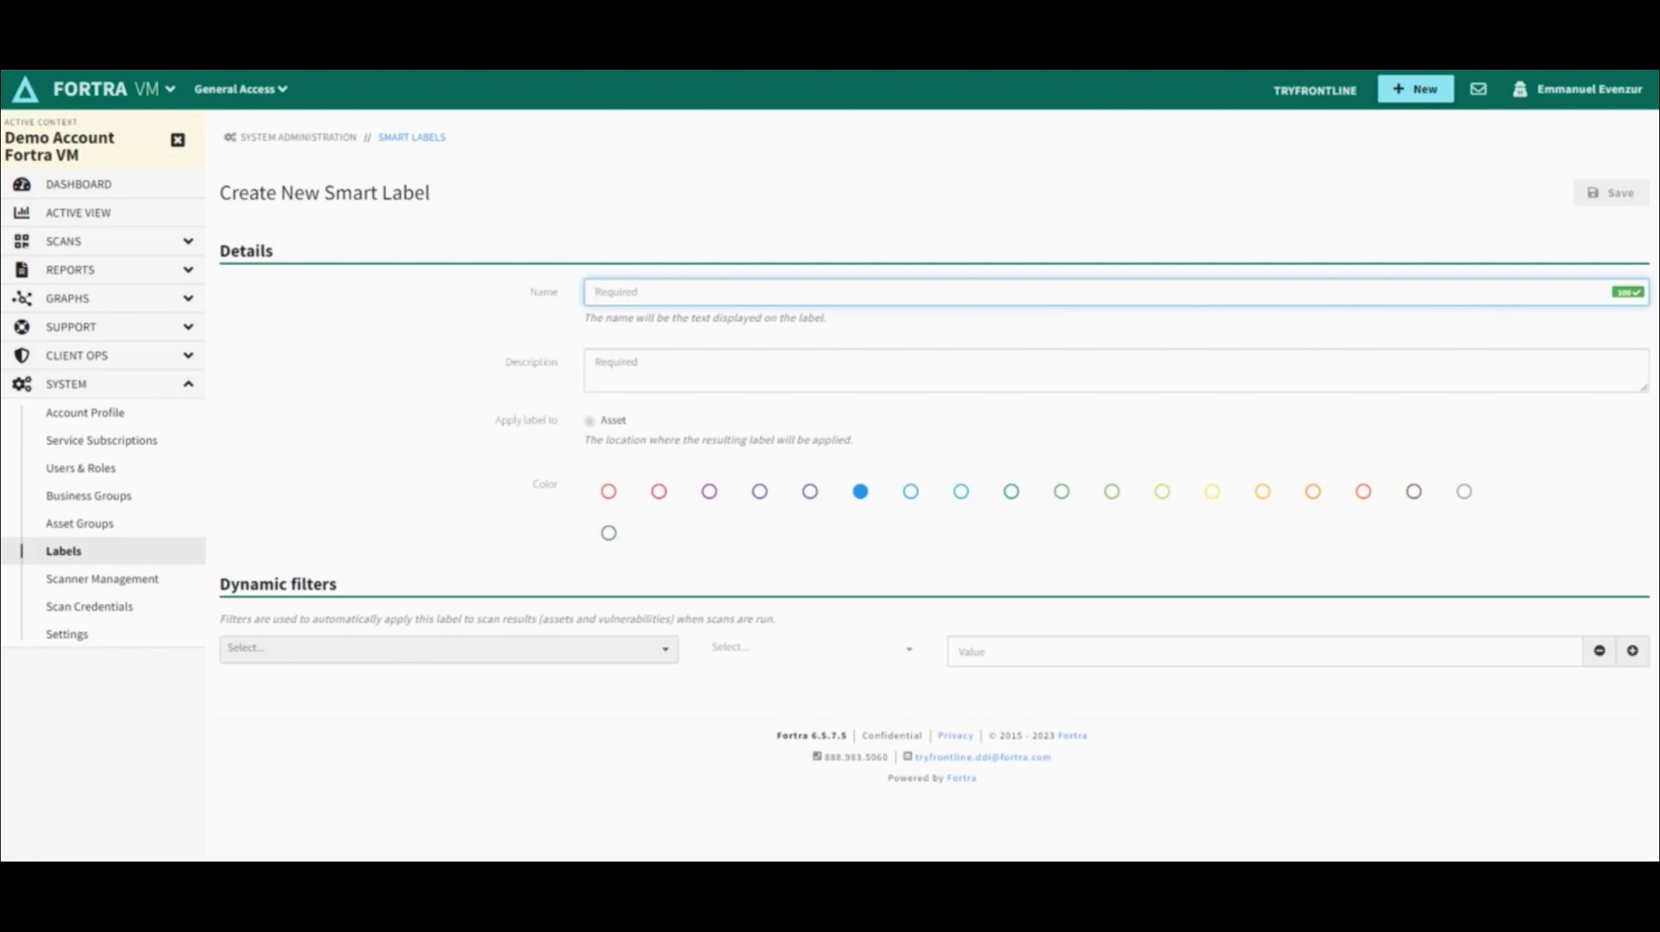
type("Important Assets")
key("Tab")
type("These are my important assets")
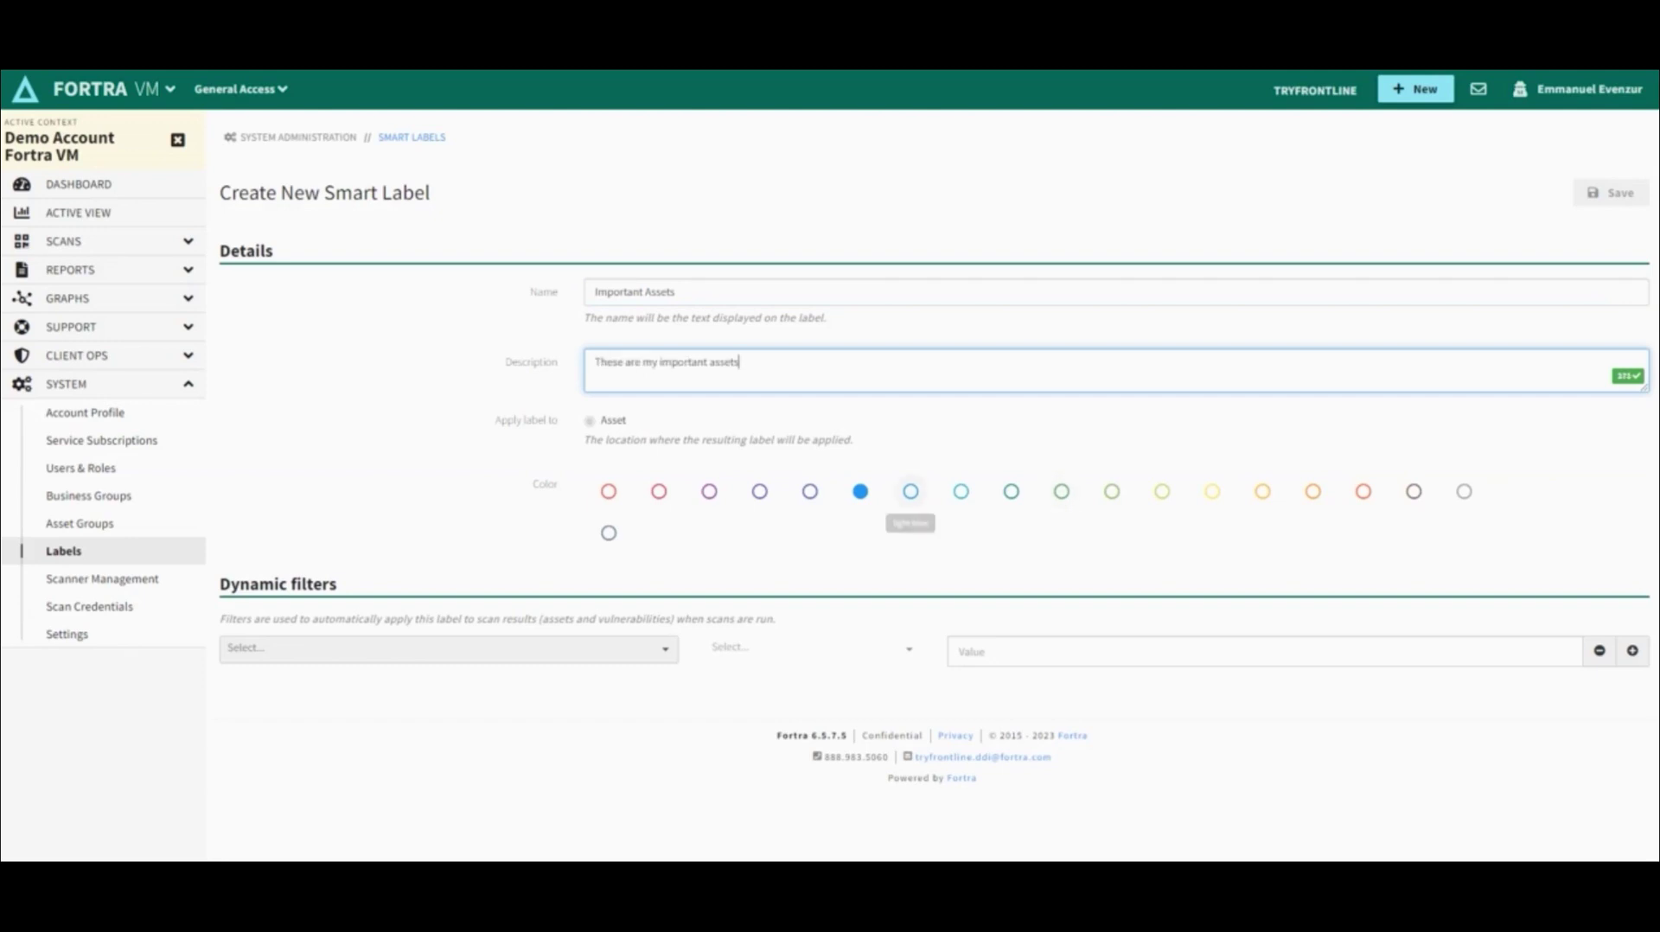
left_click(910, 491)
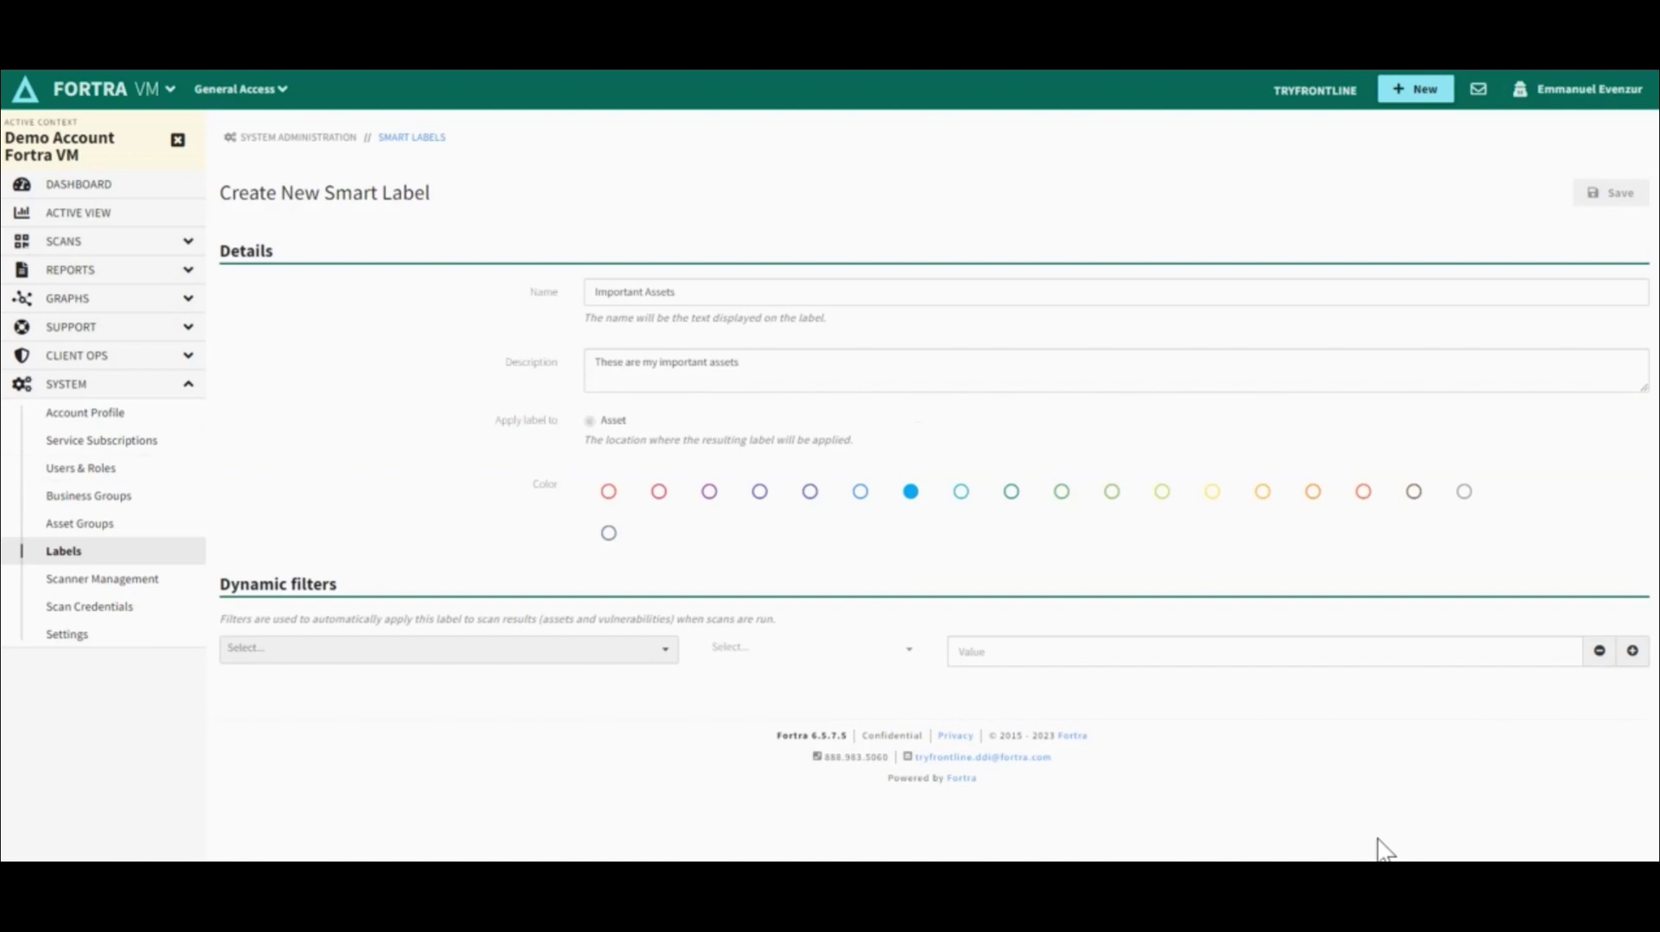
Set the smart label's first dynamic filter to Asset: Type is server
left_click(448, 649)
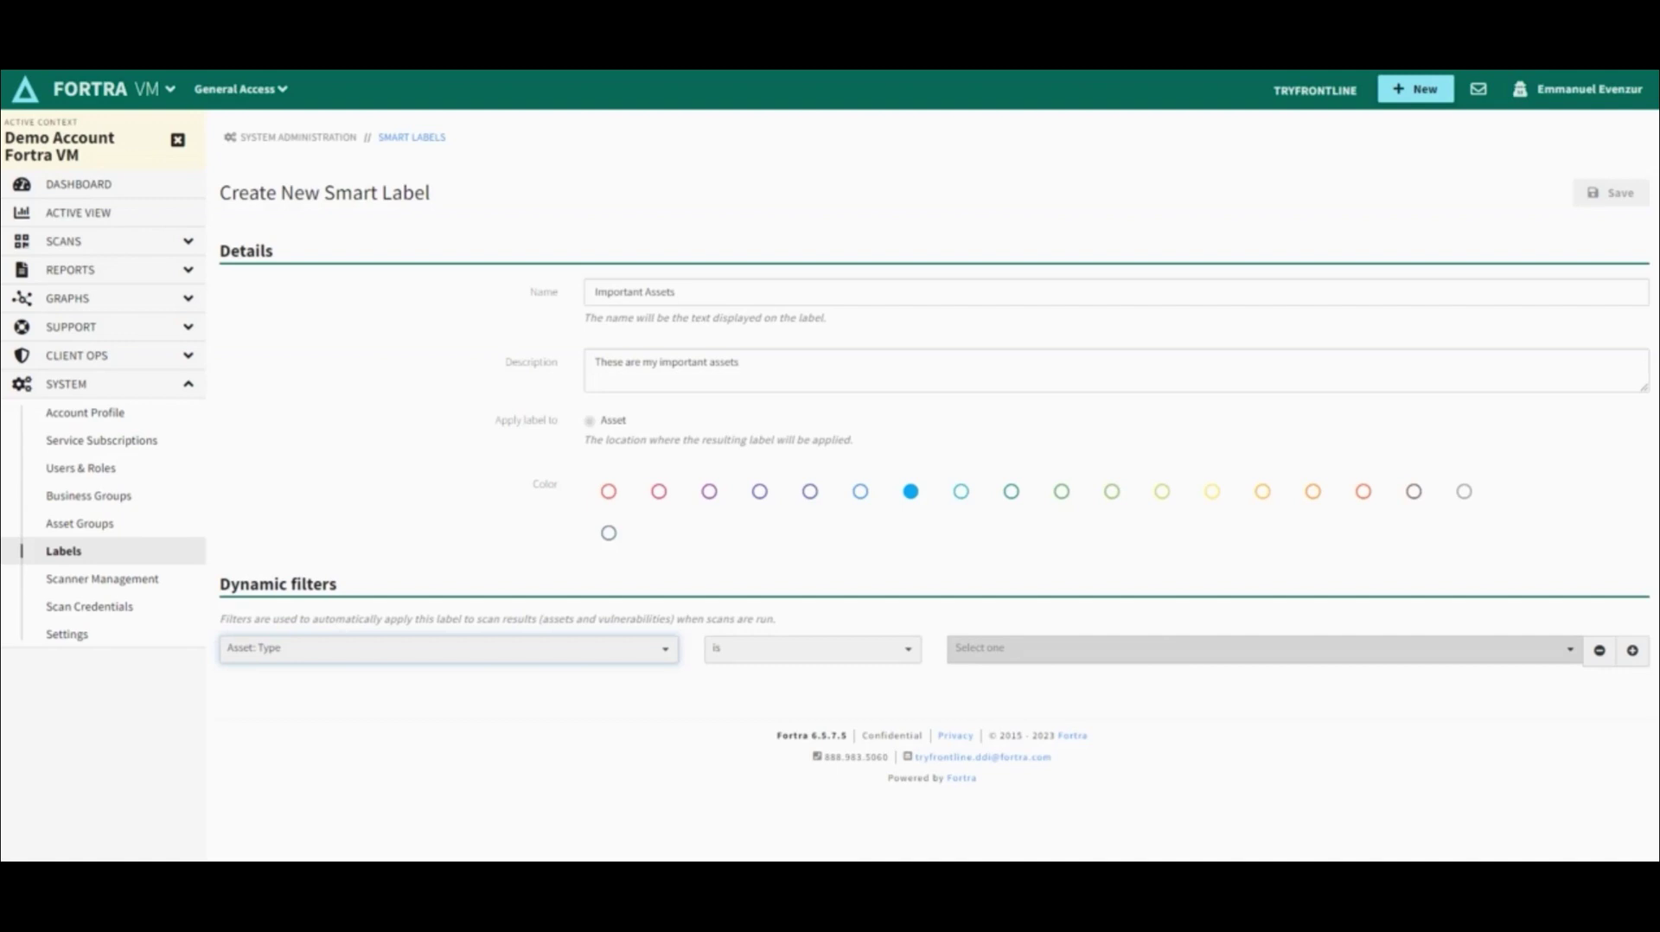
left_click(1263, 649)
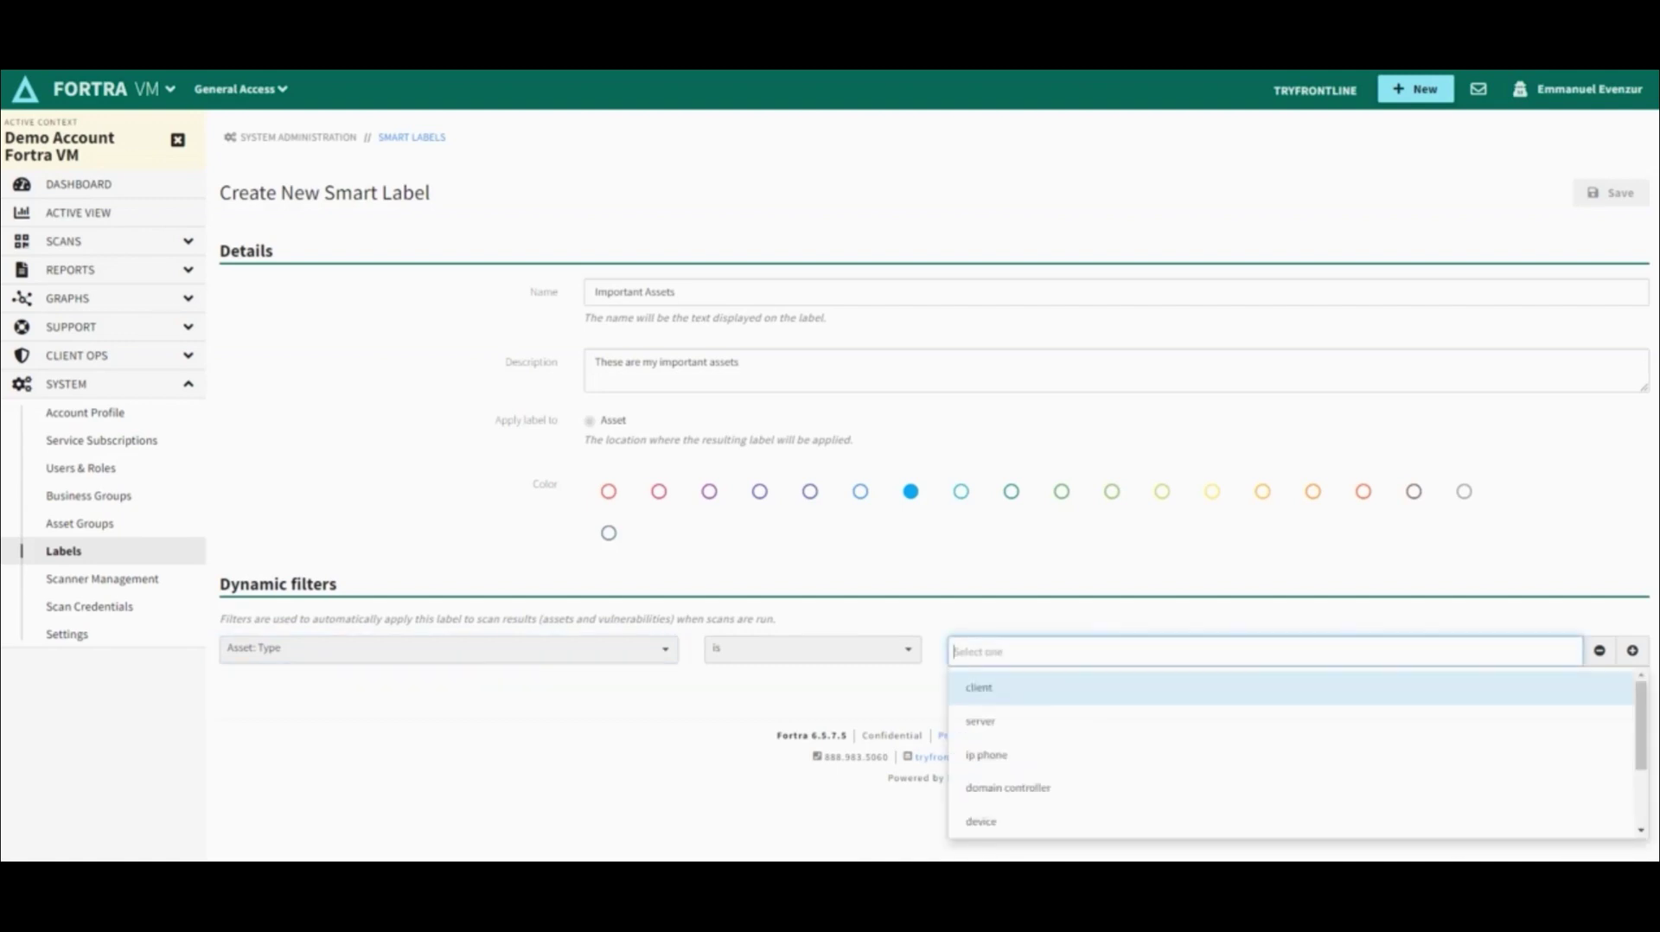
type("server")
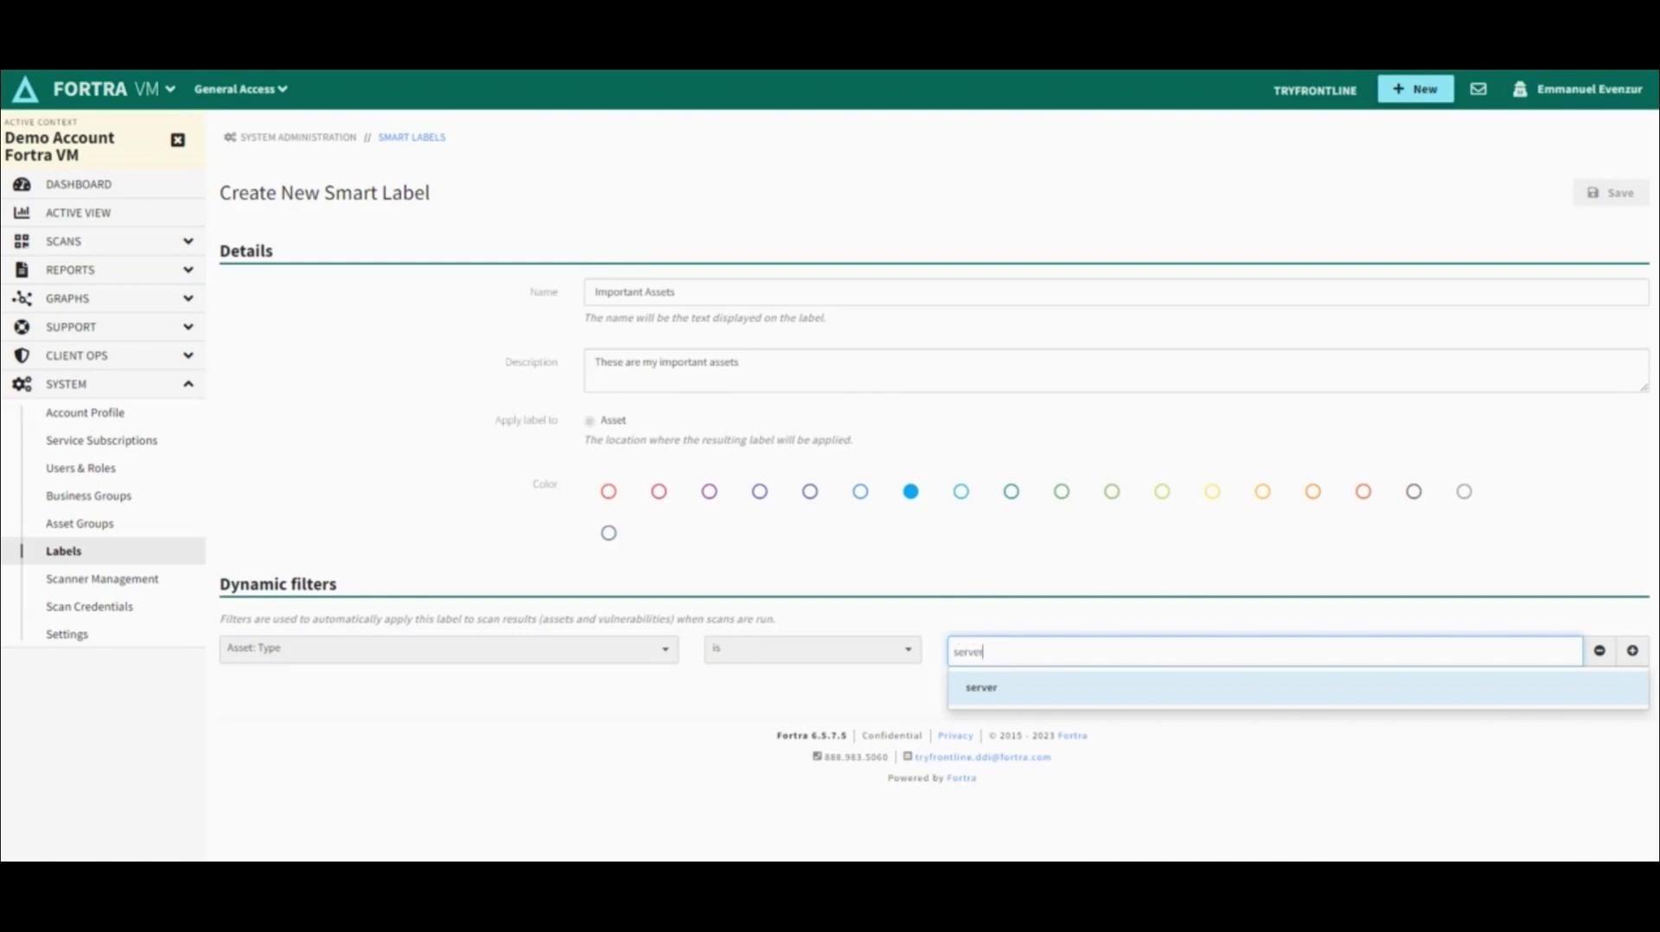
key("Return")
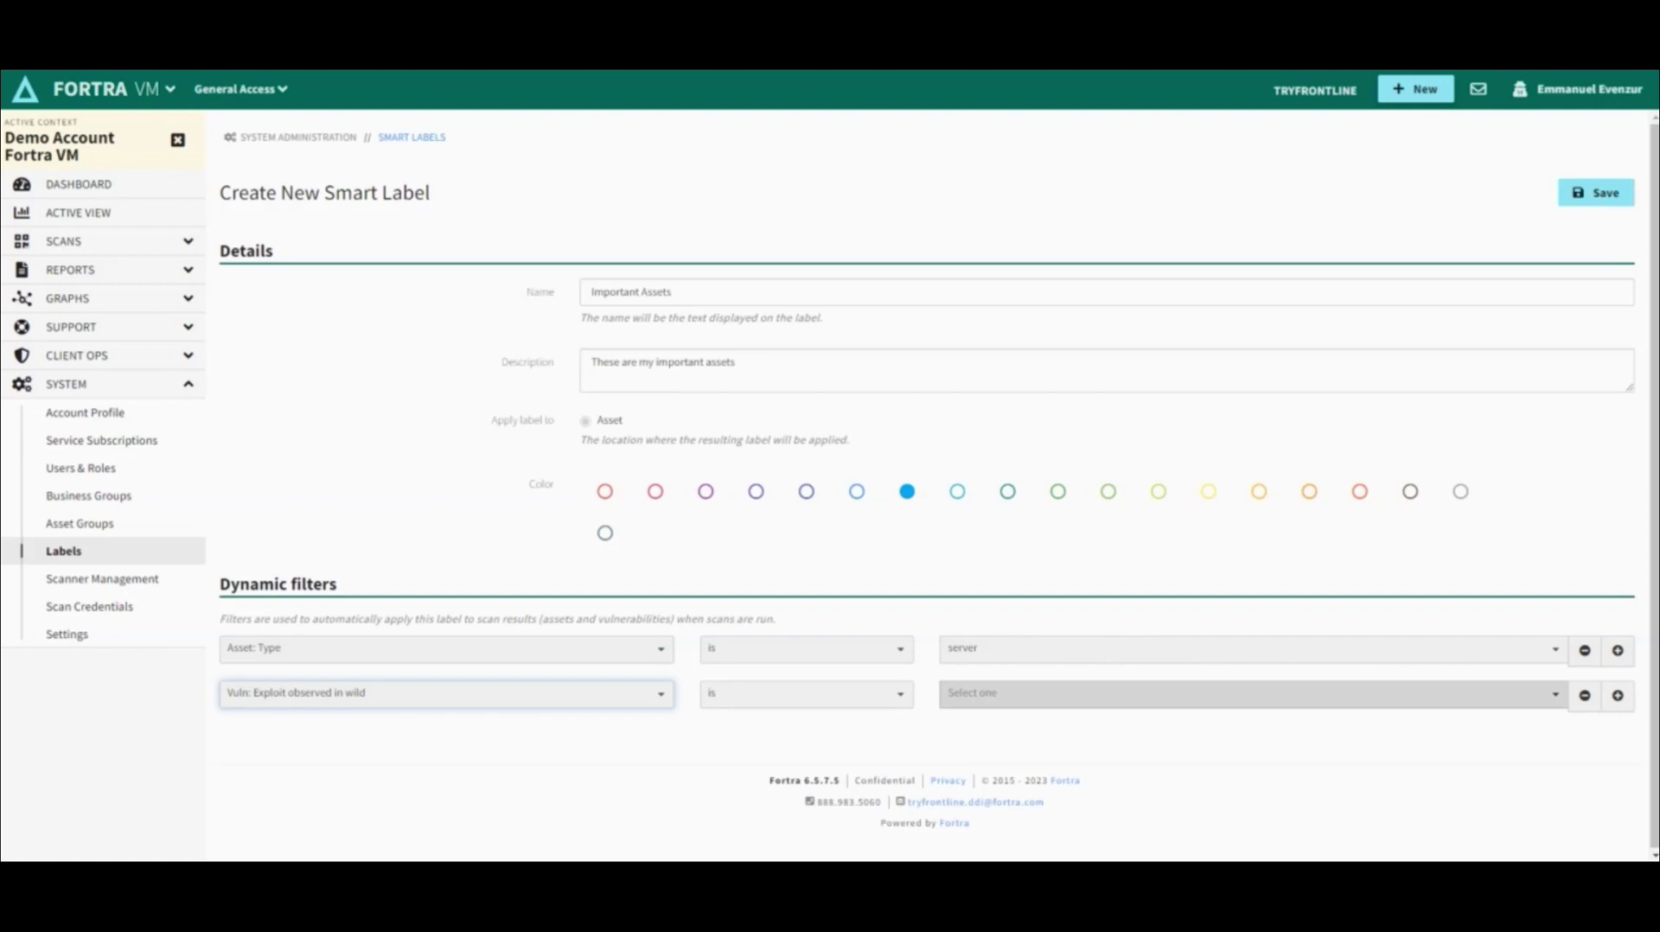
Add a second dynamic filter, Vuln: Exploit observed in wild is True, and save the smart label
left_click(1252, 694)
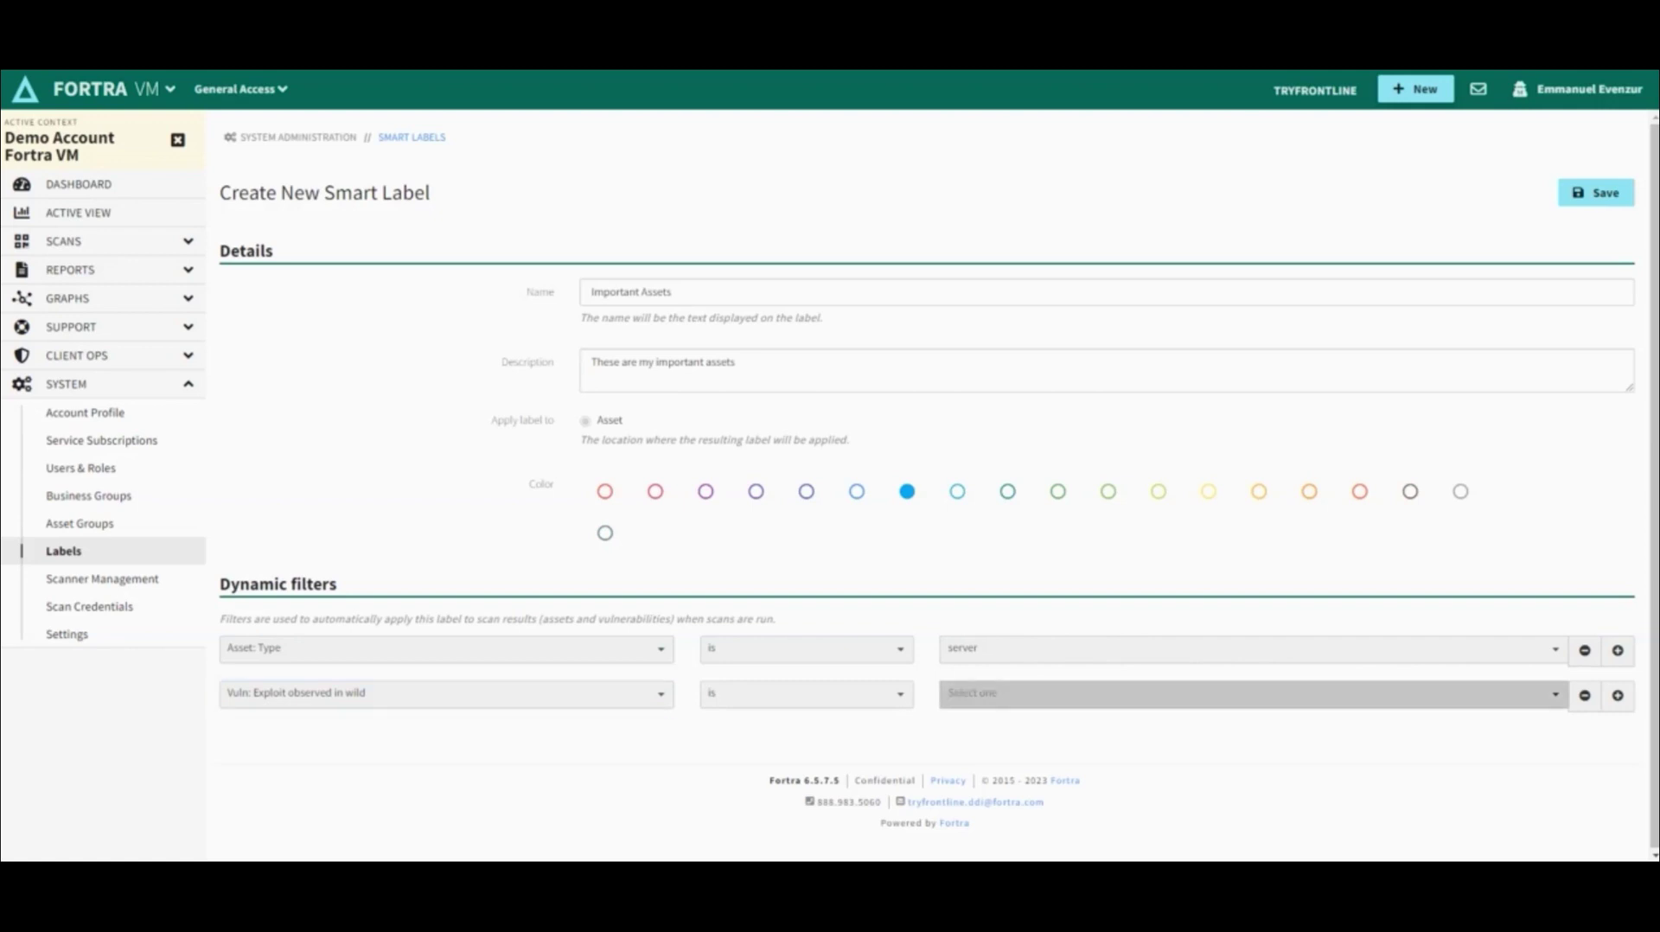
key("Return")
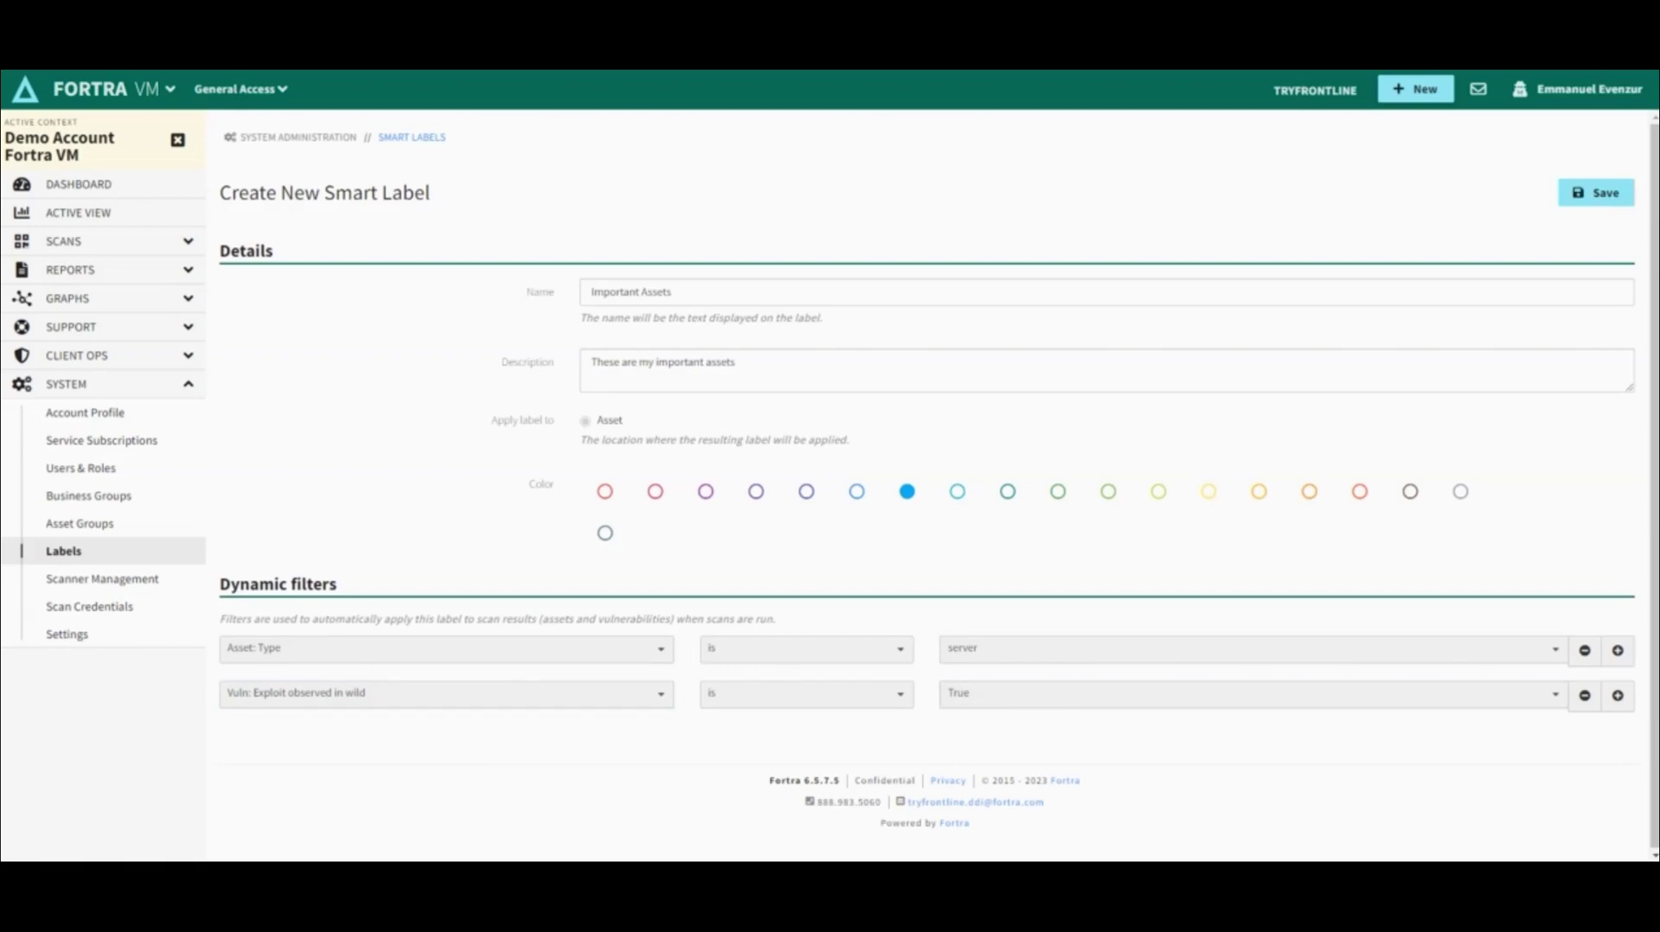
left_click(1596, 192)
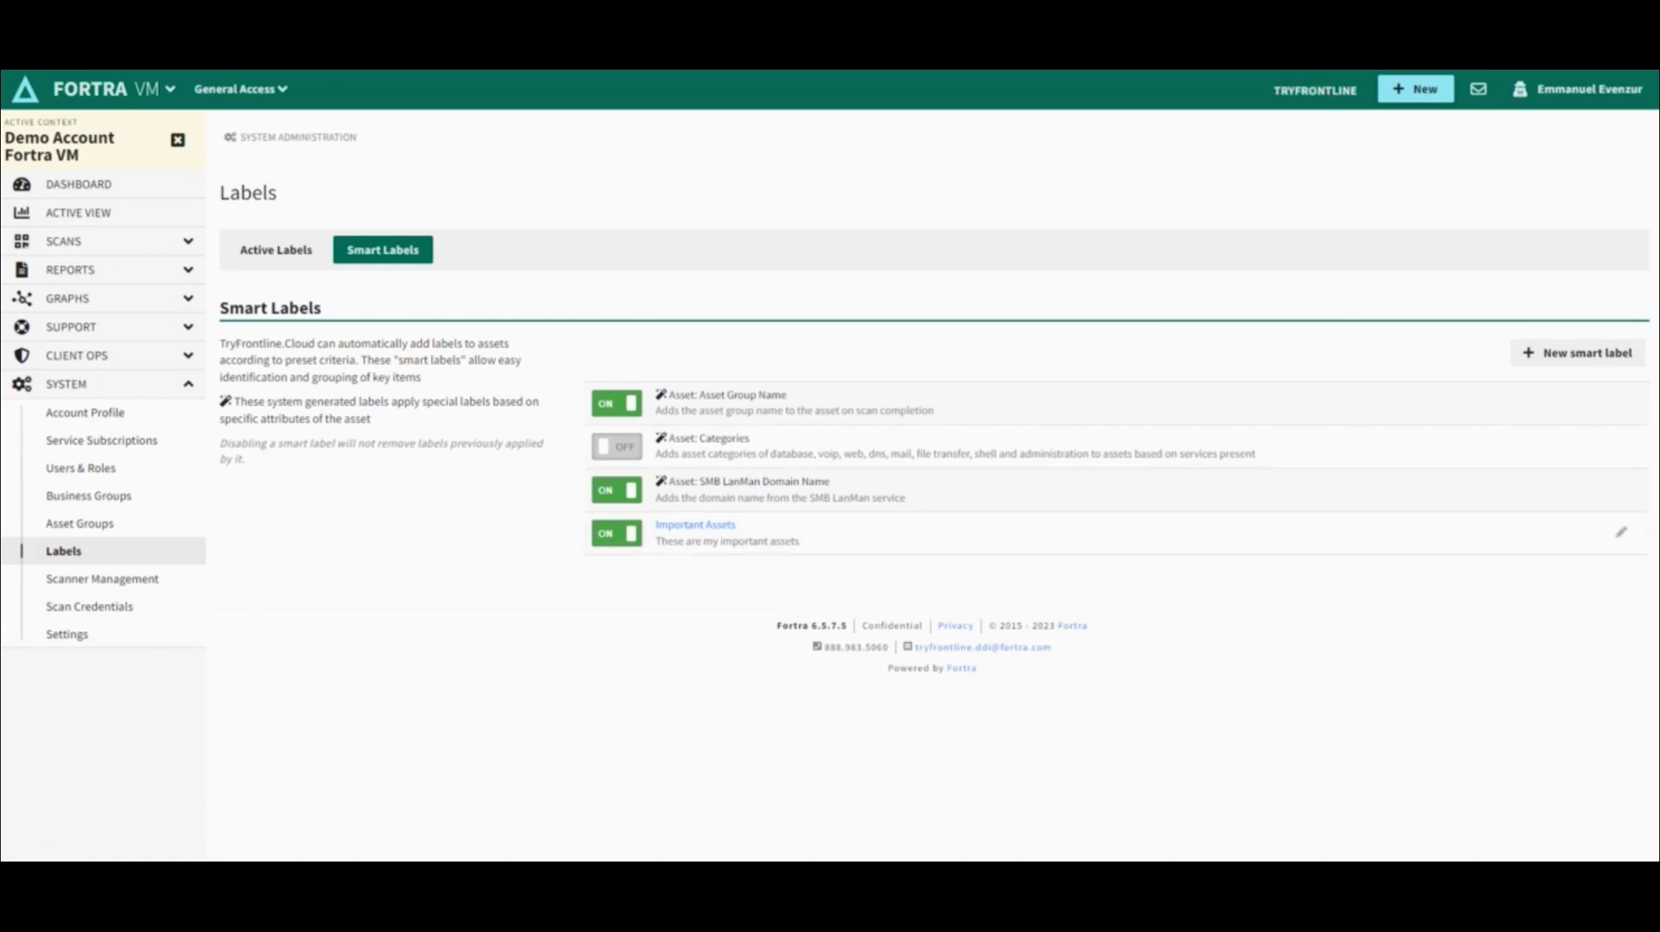
Switch the Important Assets smart label off and back on
left_click(616, 532)
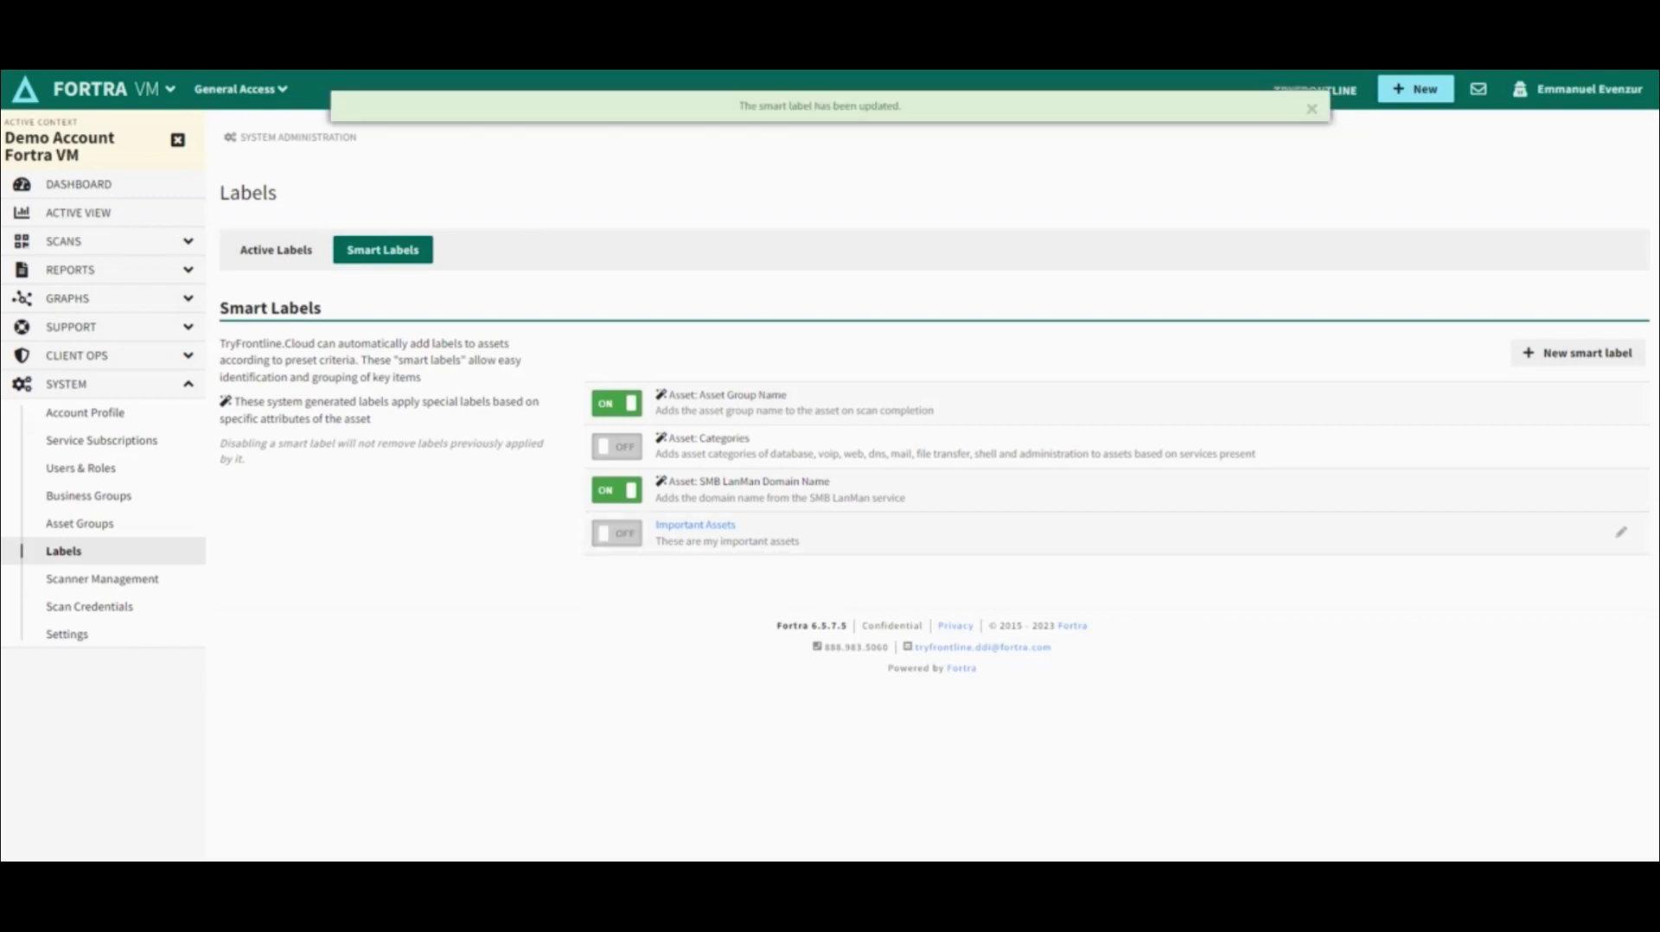
left_click(616, 533)
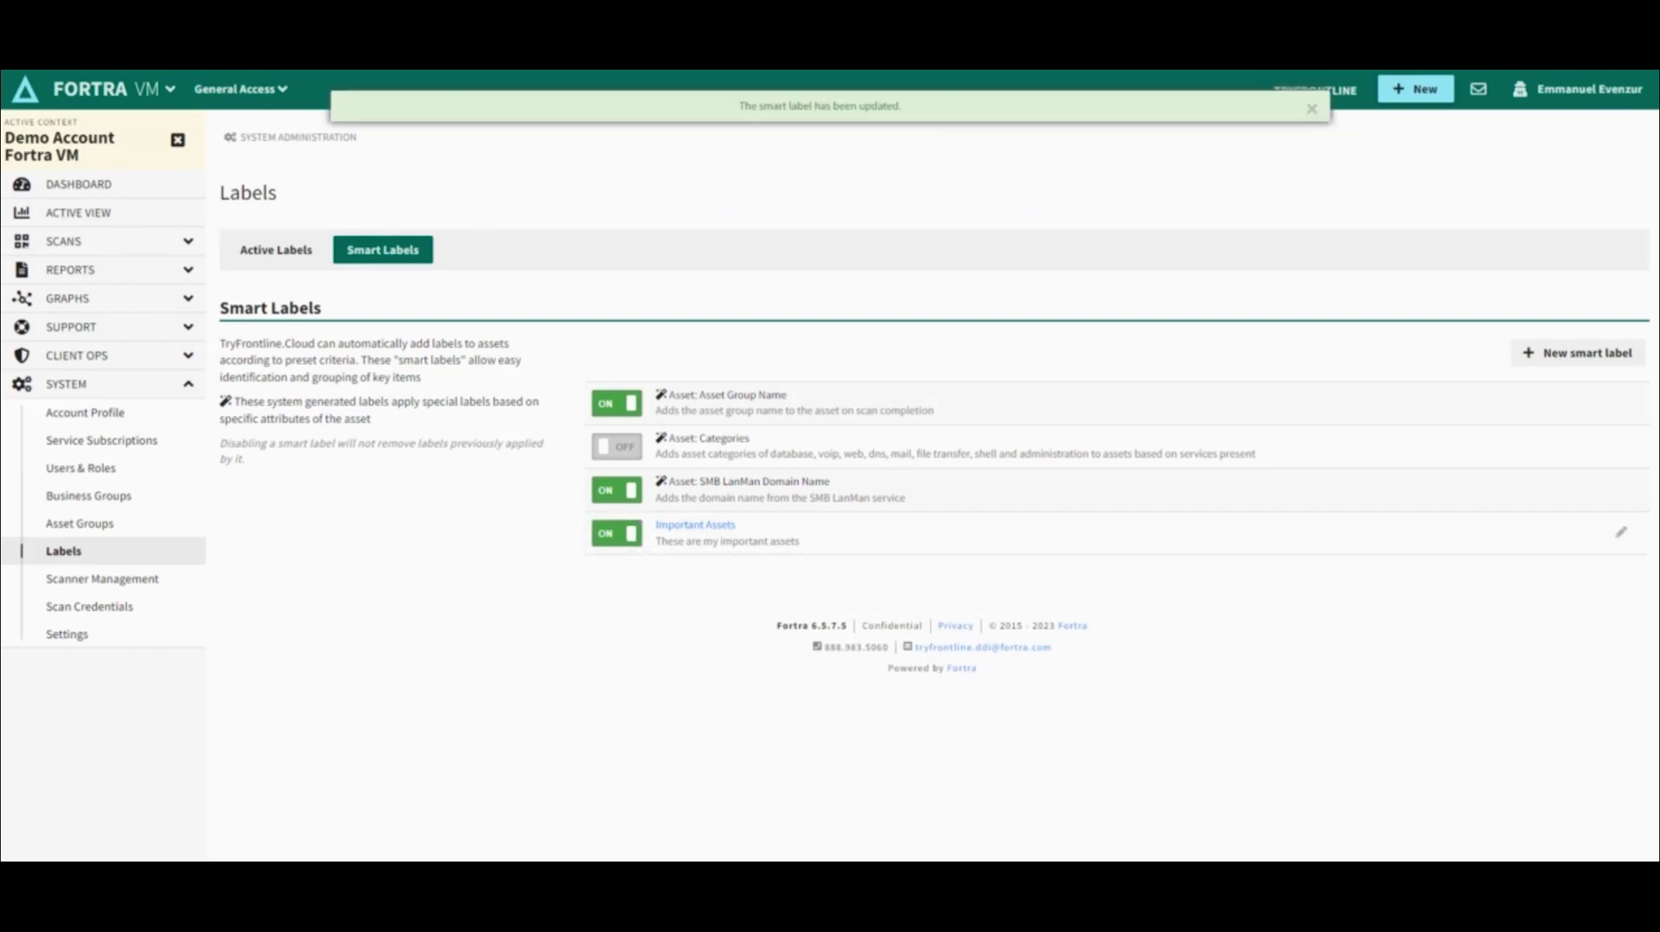